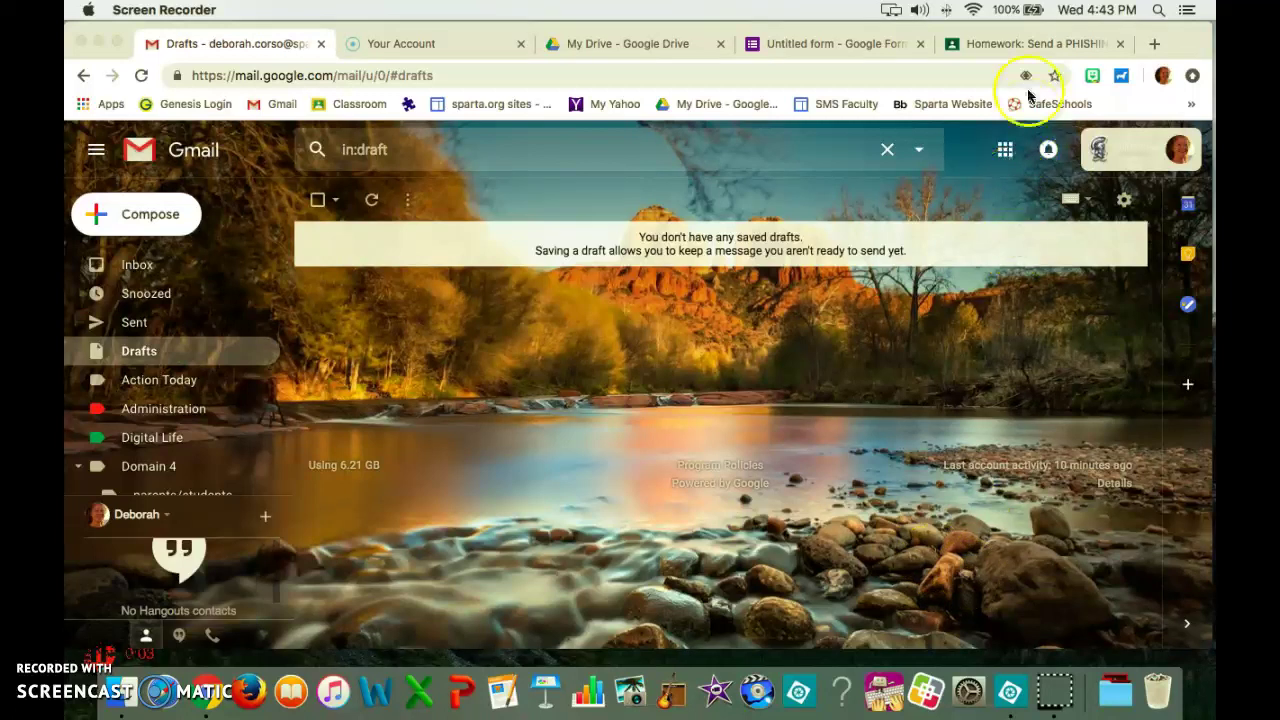
Step: Look over the Classroom assignment page, then return to the Gmail drafts
left_click(1030, 53)
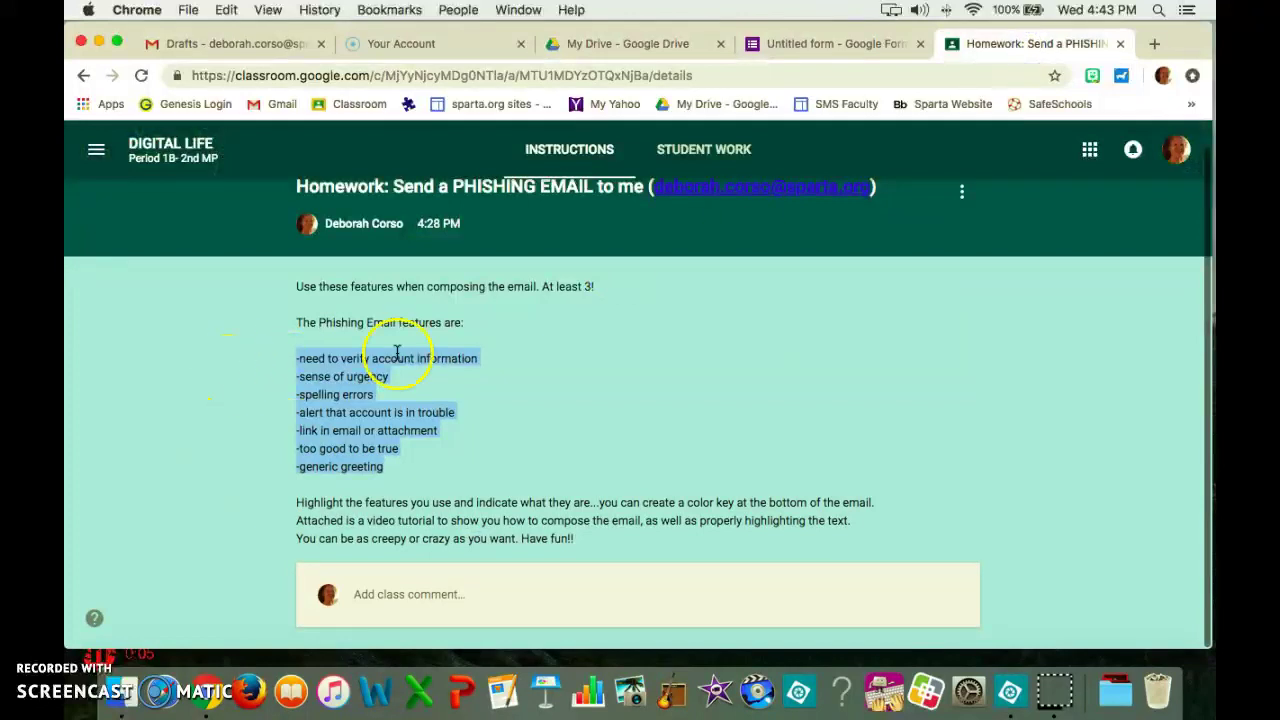
left_click(514, 369)
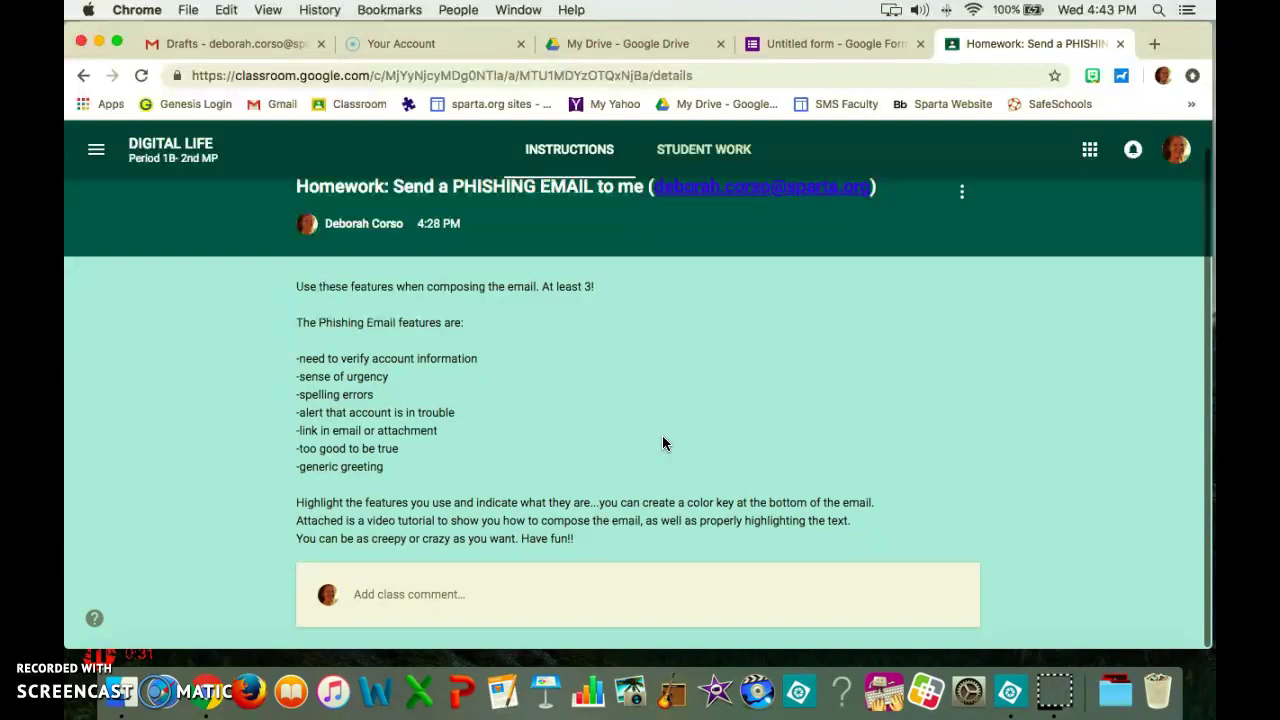
left_click(262, 50)
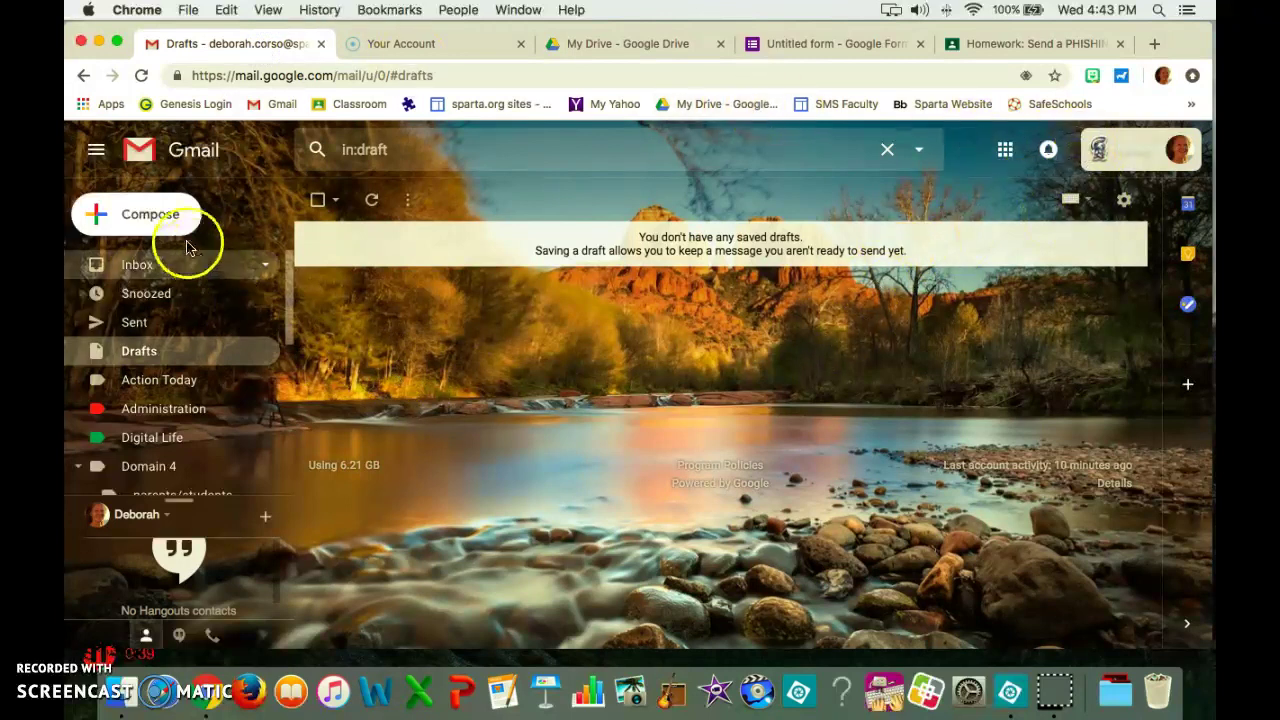
Step: Start a full-size new message addressed to the teacher's school account, checking the address in Classroom
left_click(150, 218)
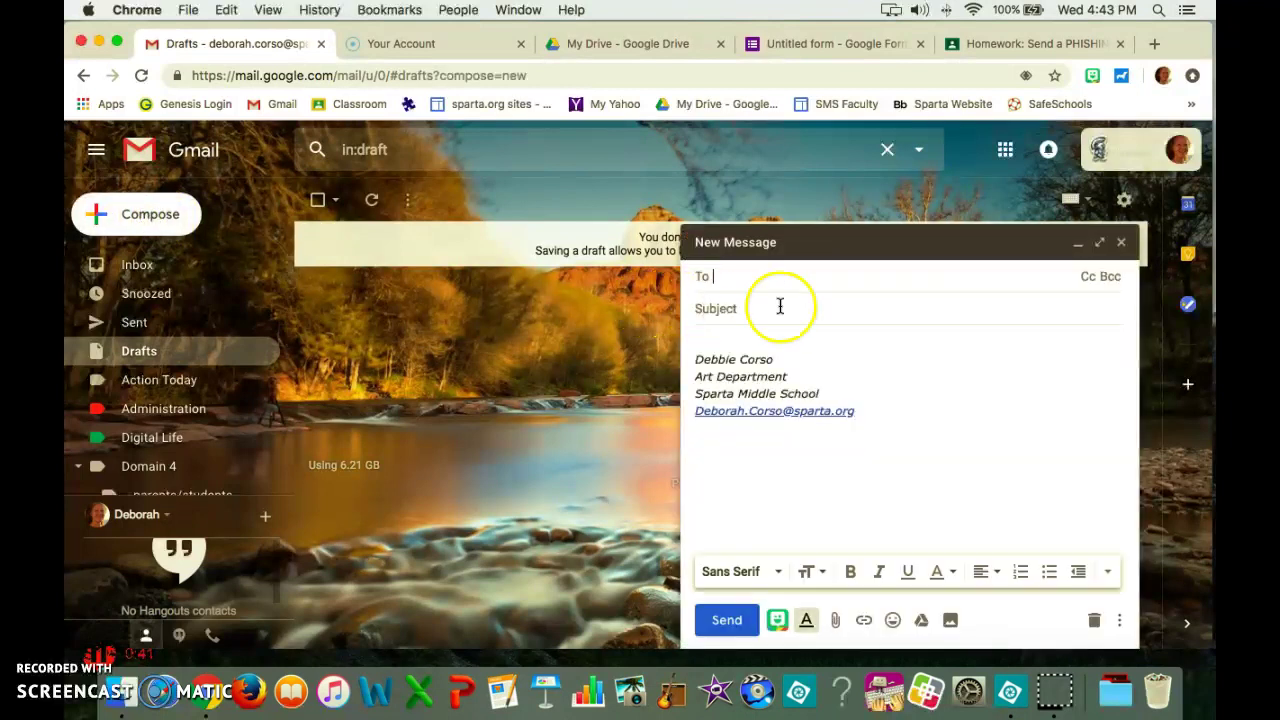
left_click(1101, 247)
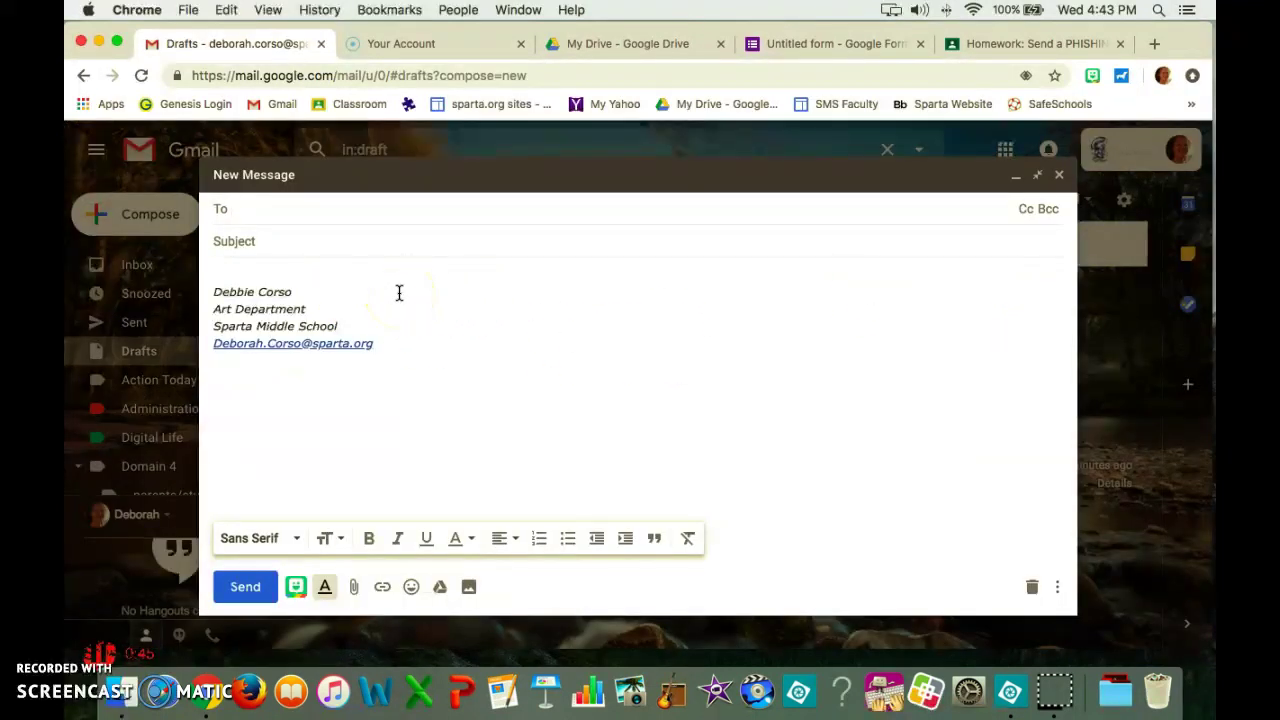
type("deb")
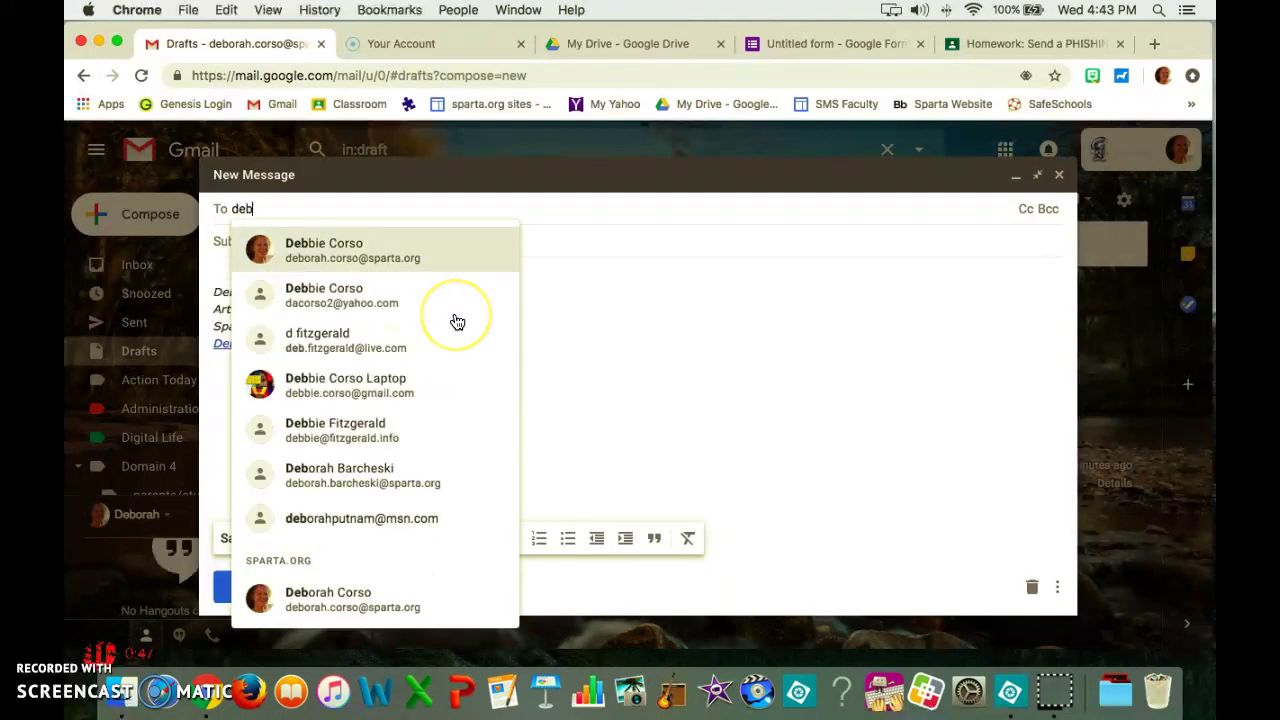
type("o")
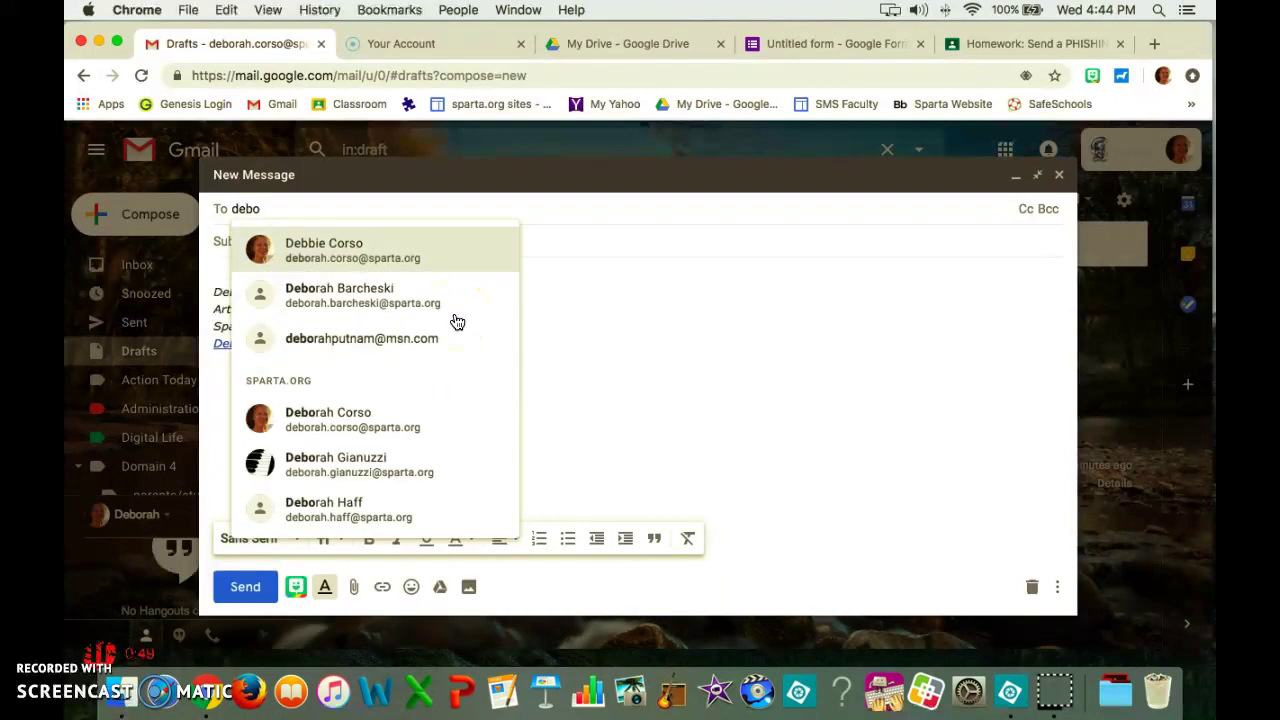
left_click(363, 258)
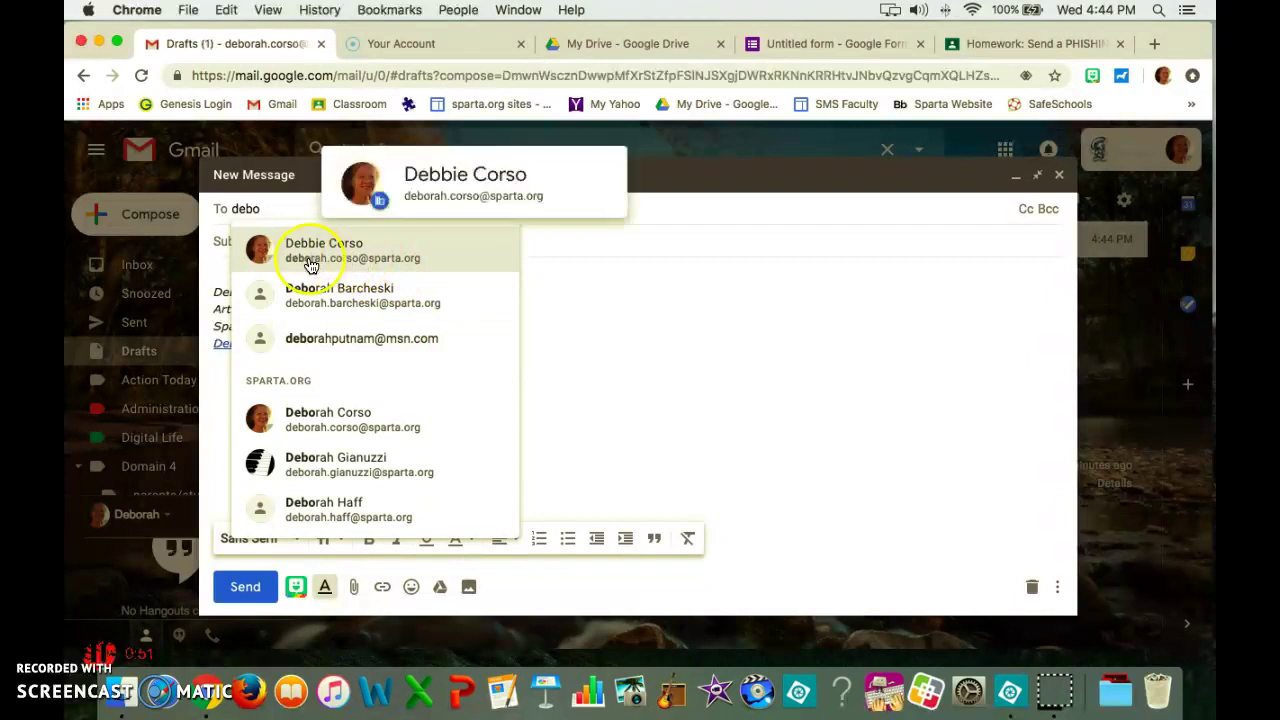
left_click(1056, 47)
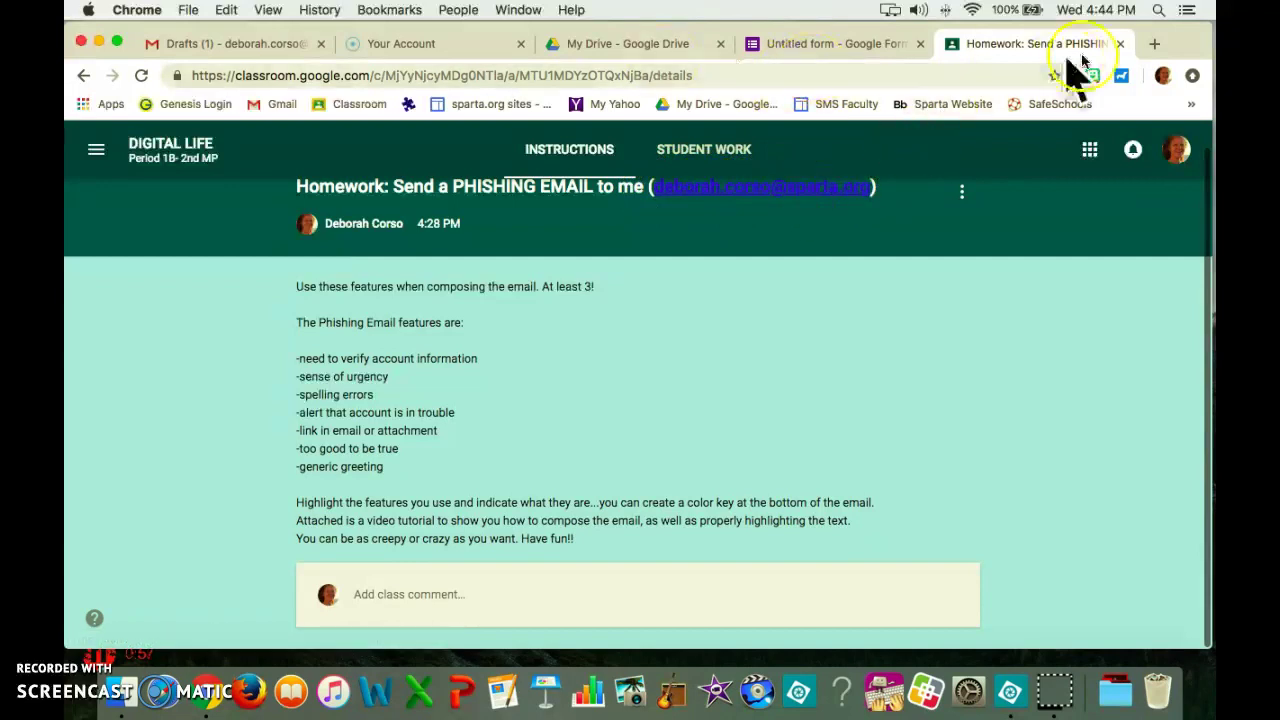
left_click(249, 45)
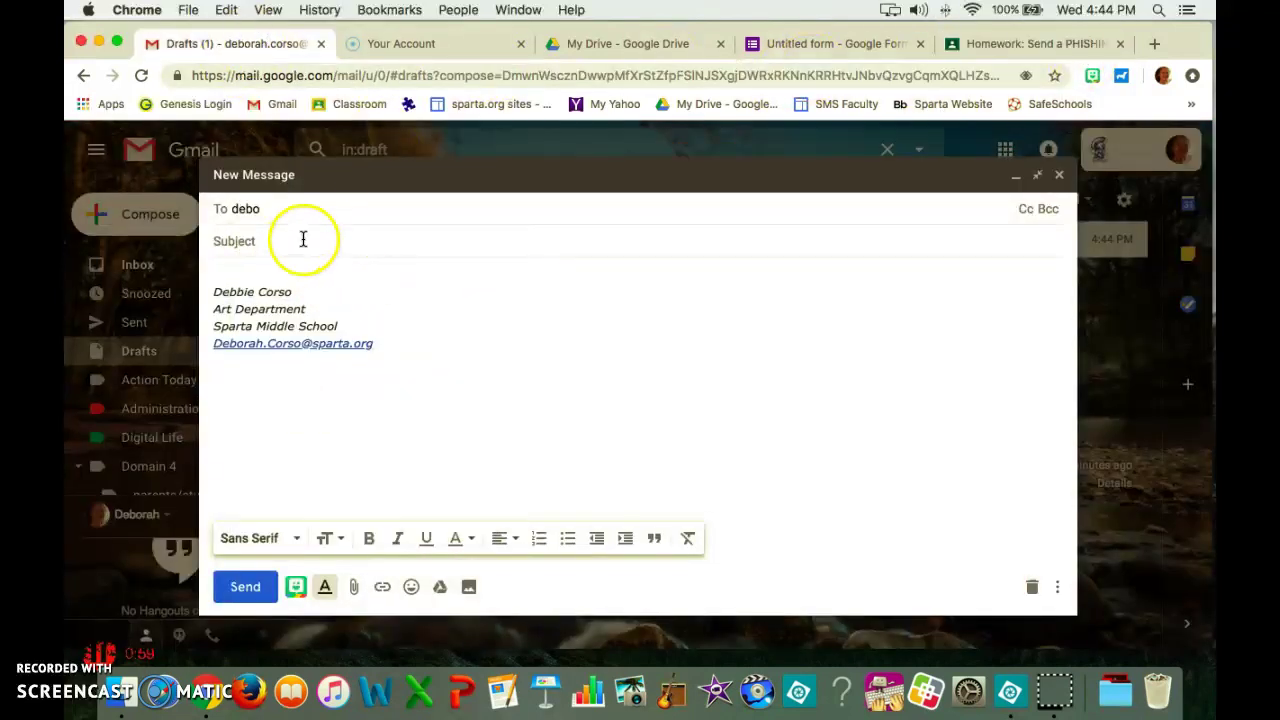
left_click(267, 211)
Step: Add the school recipient, subject 'You won!!!', and a body announcing a free Bermuda trip prize
left_click(306, 249)
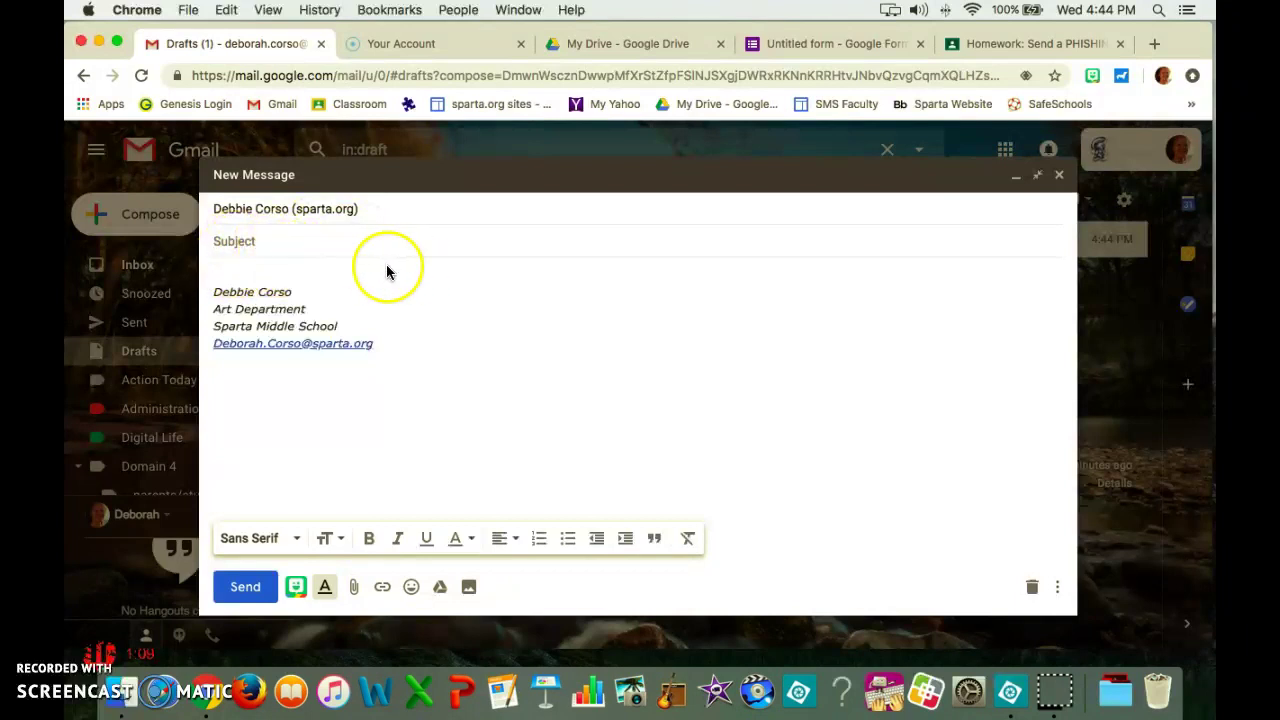
left_click(271, 248)
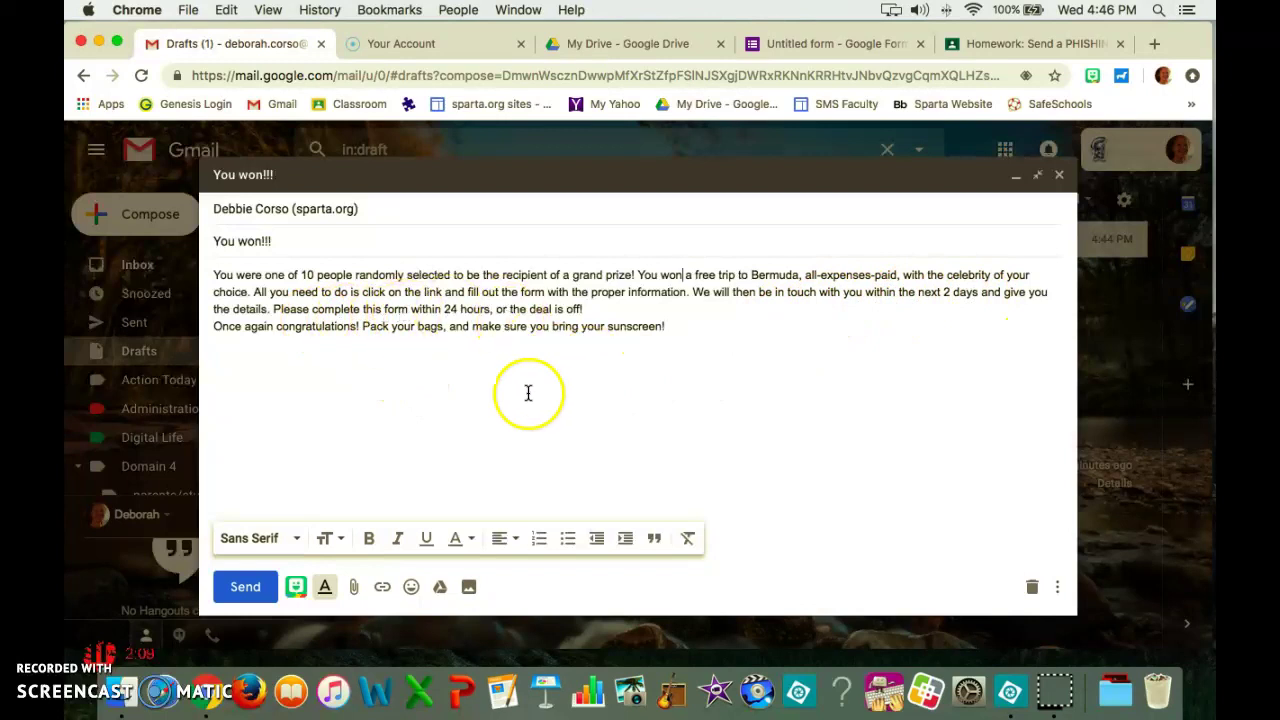
left_click(681, 273)
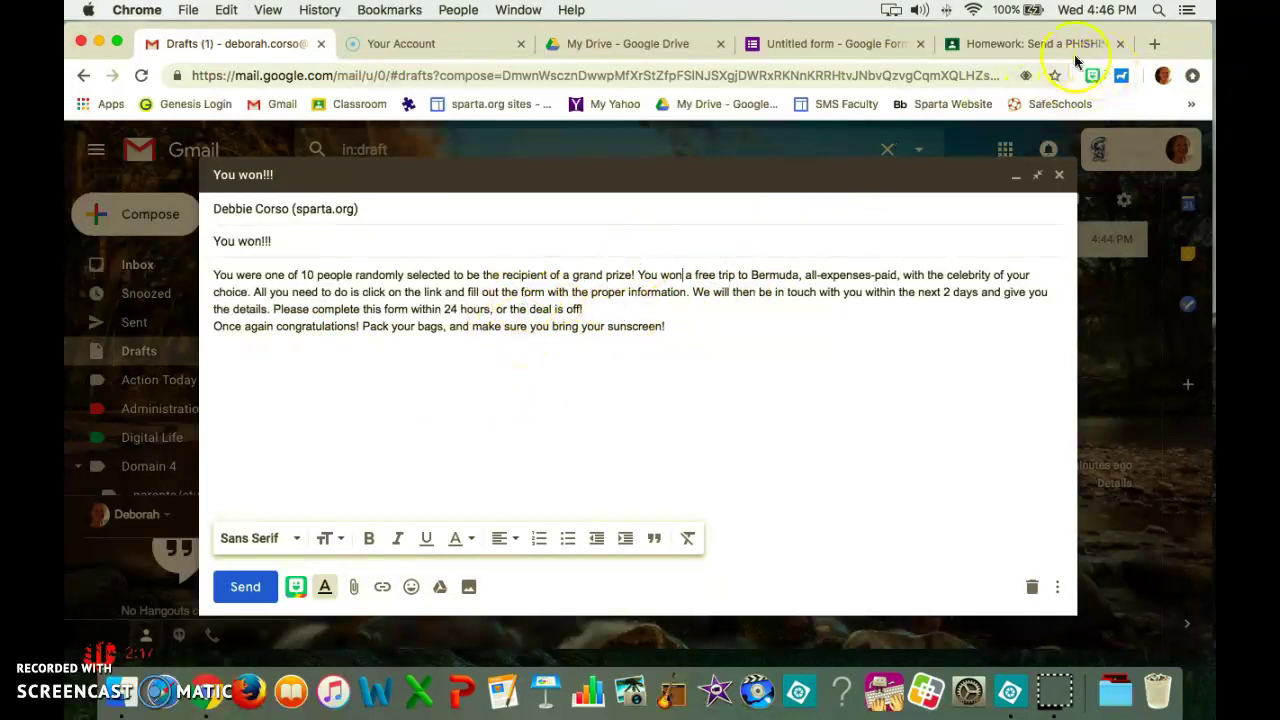
Step: Copy the phishing features list from the Classroom assignment and place the caret below the draft body
left_click(1028, 45)
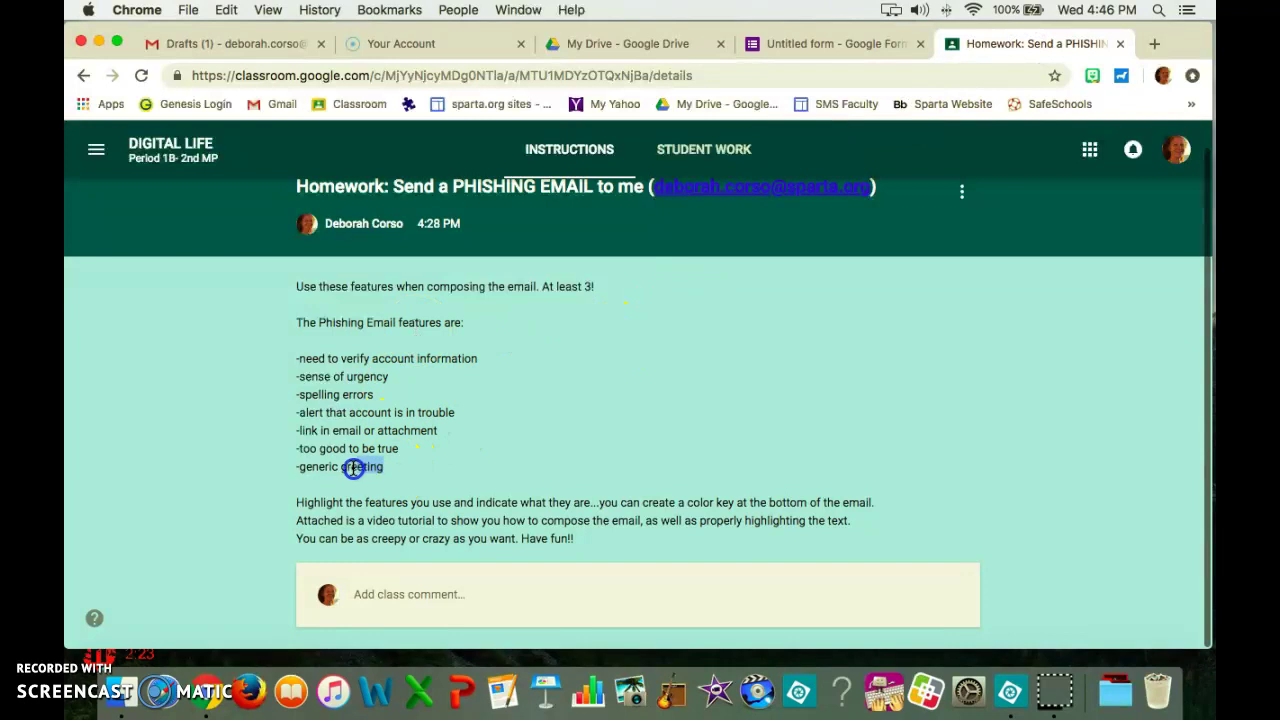
left_click_drag(289, 466, 294, 362)
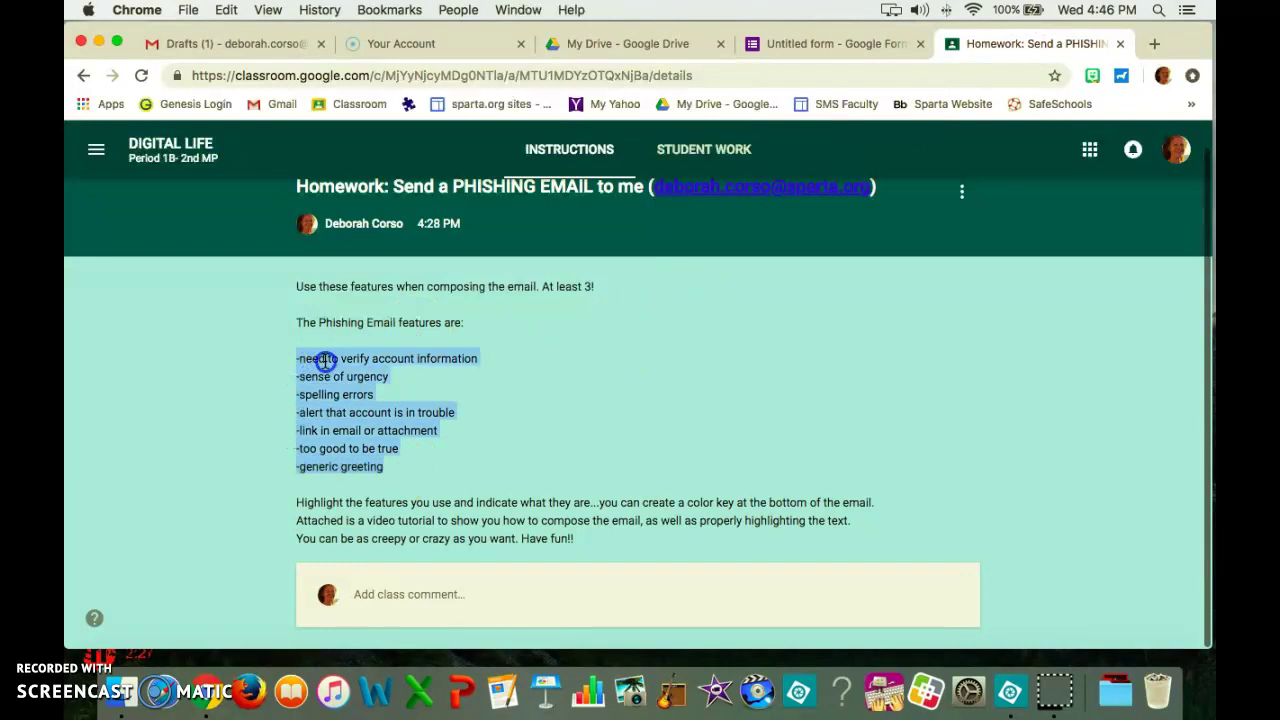
left_click(325, 362)
left_click_drag(297, 358, 457, 480)
right_click(369, 437)
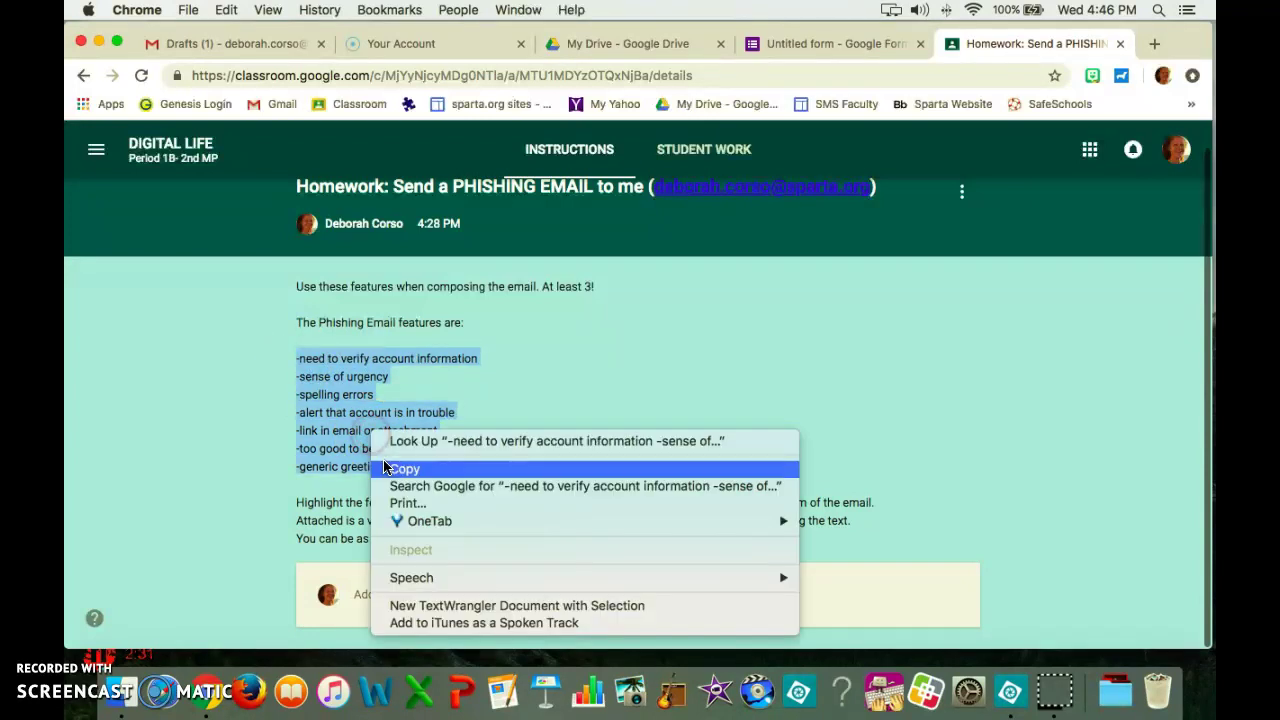
left_click(404, 468)
left_click(606, 46)
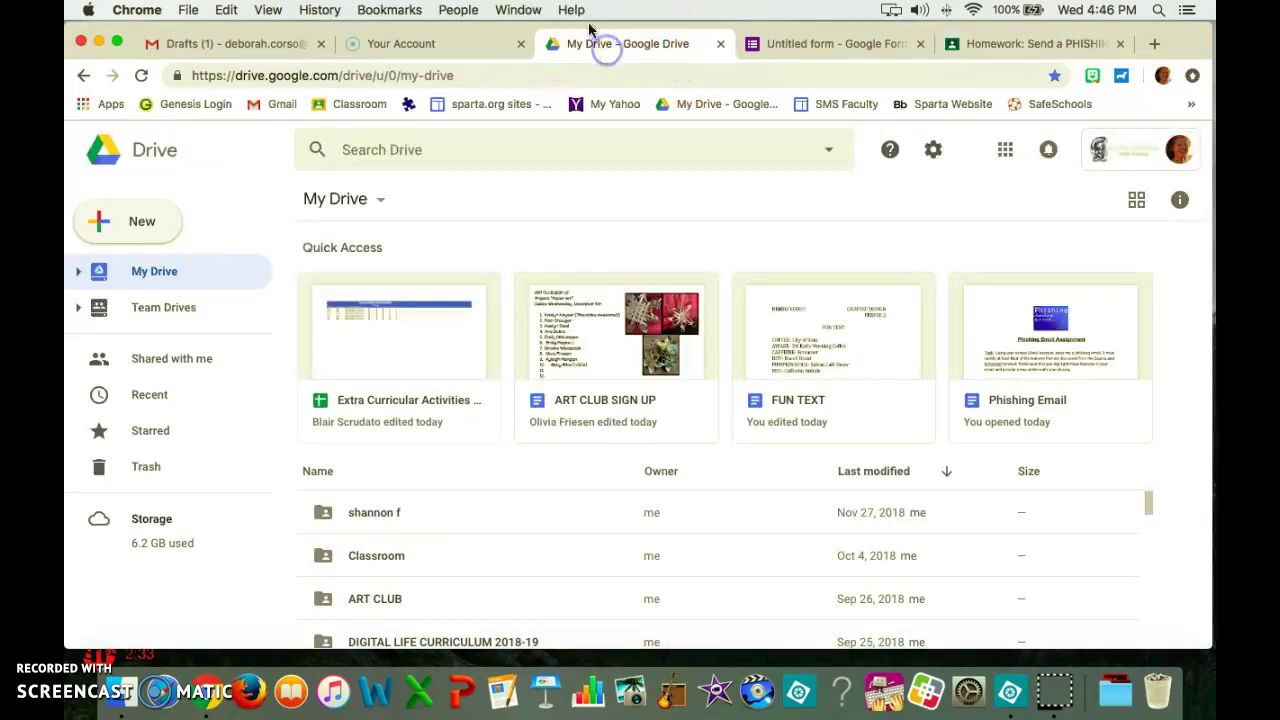
left_click(265, 43)
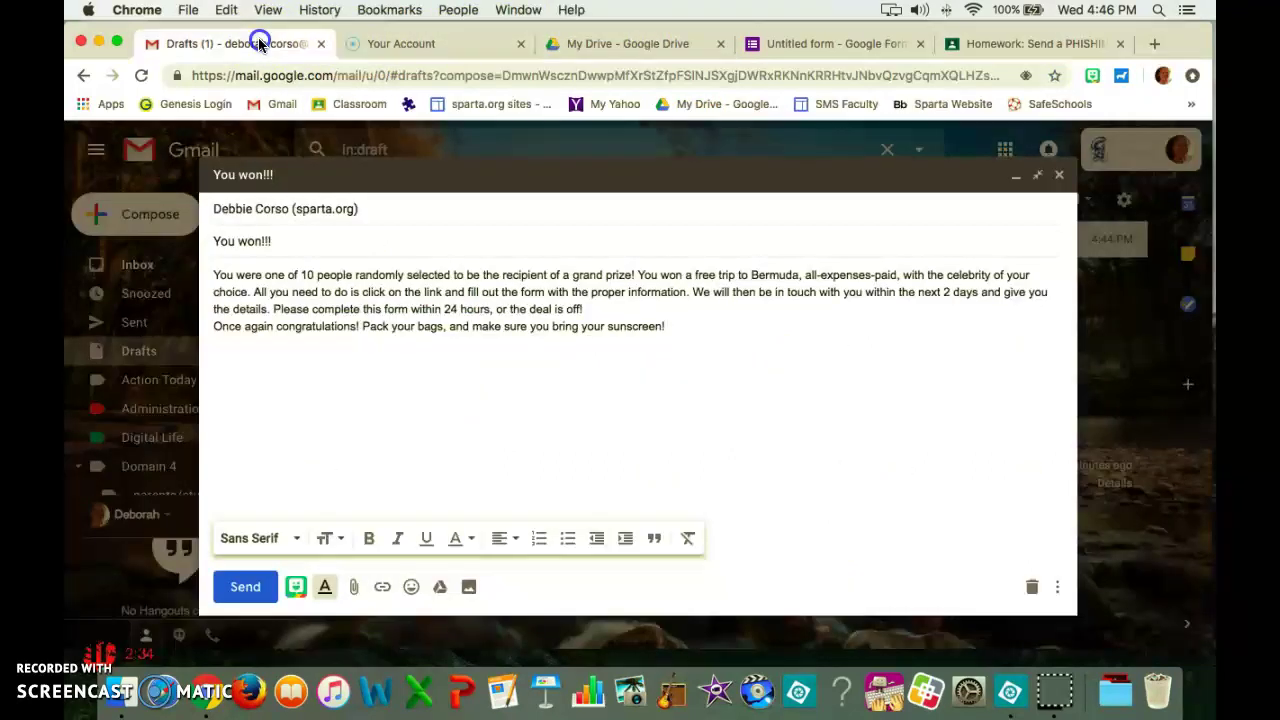
left_click(214, 371)
Step: Paste the warning-sign list and give the free Bermuda trip sentence a yellow background highlight
key("super+v")
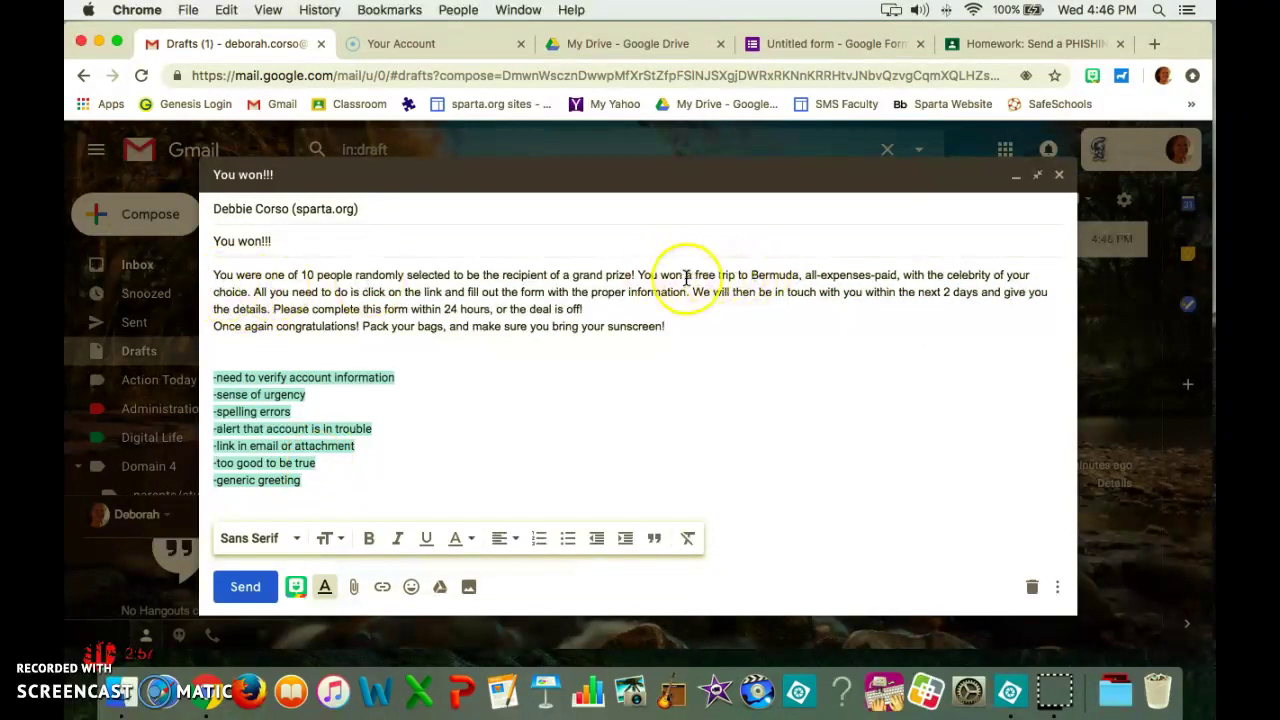
left_click_drag(639, 274, 258, 292)
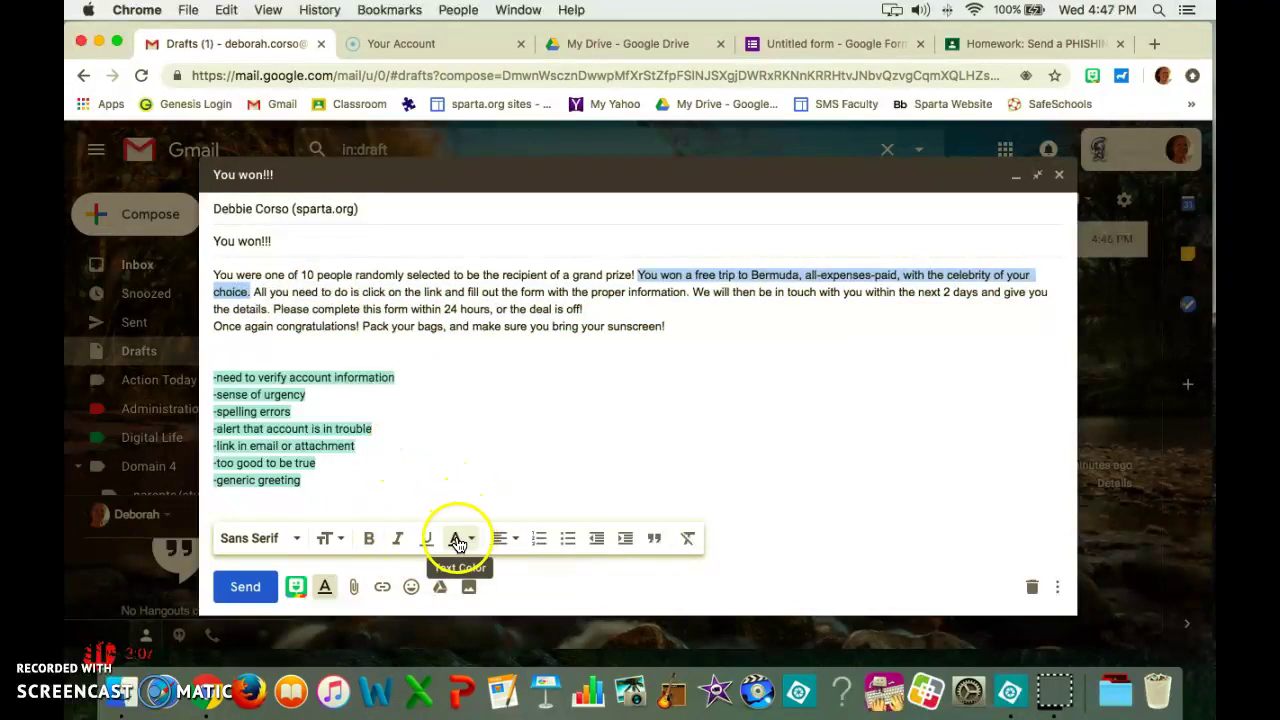
left_click(325, 590)
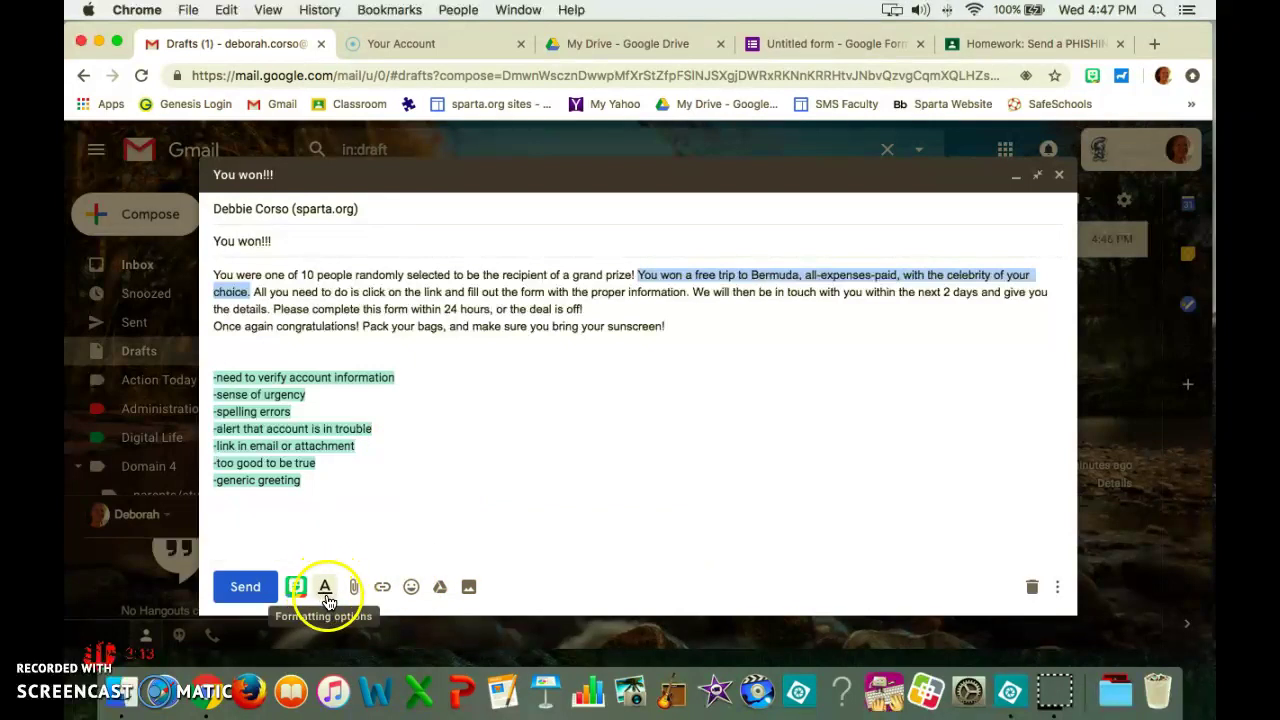
left_click(326, 592)
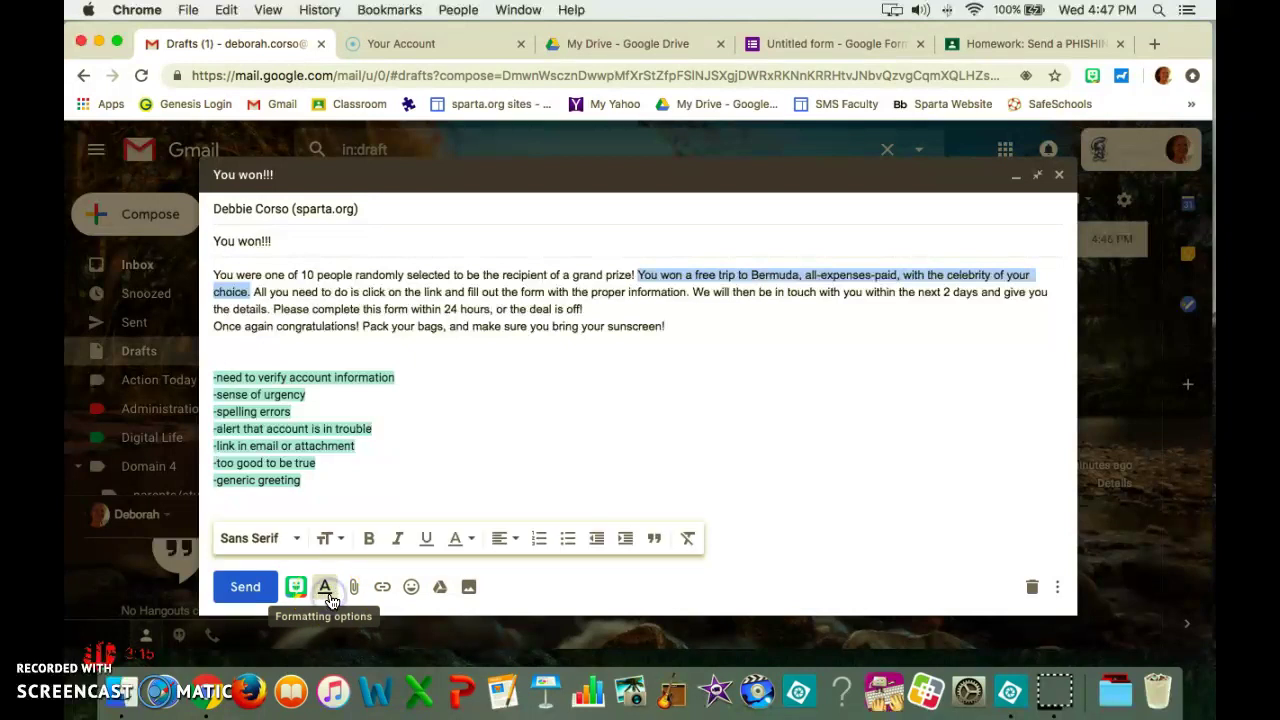
left_click(474, 540)
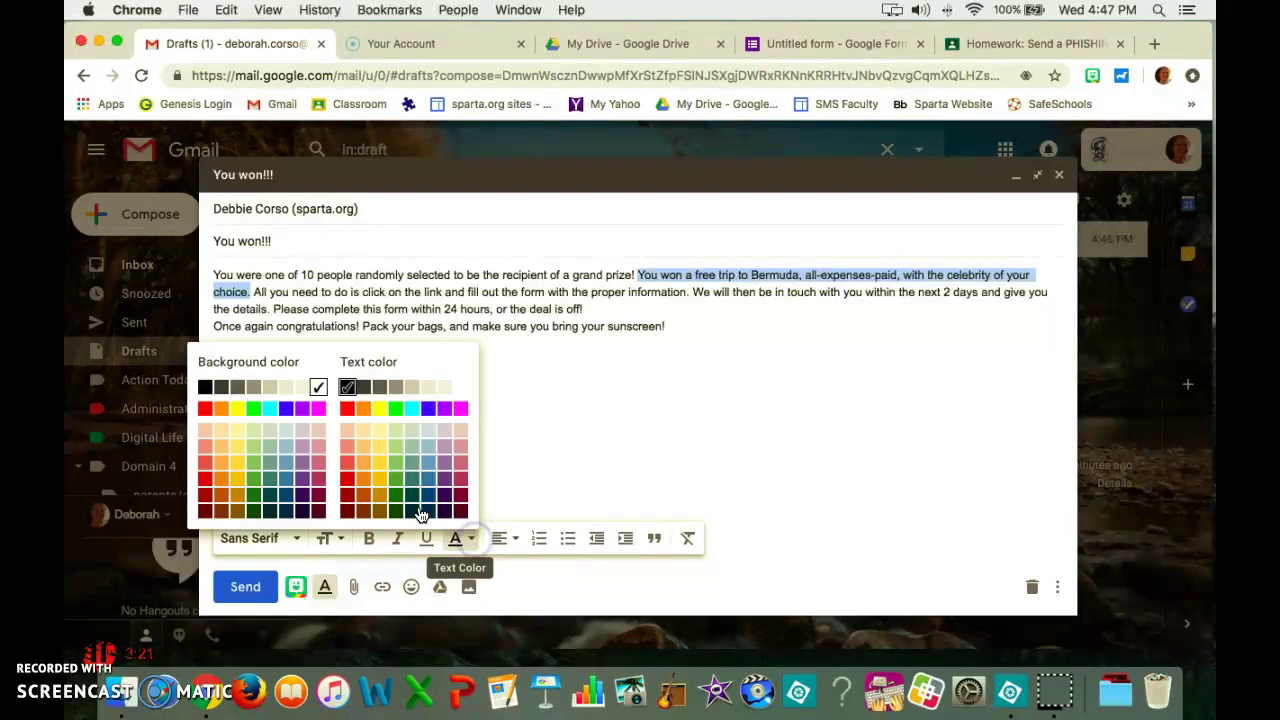
left_click(319, 390)
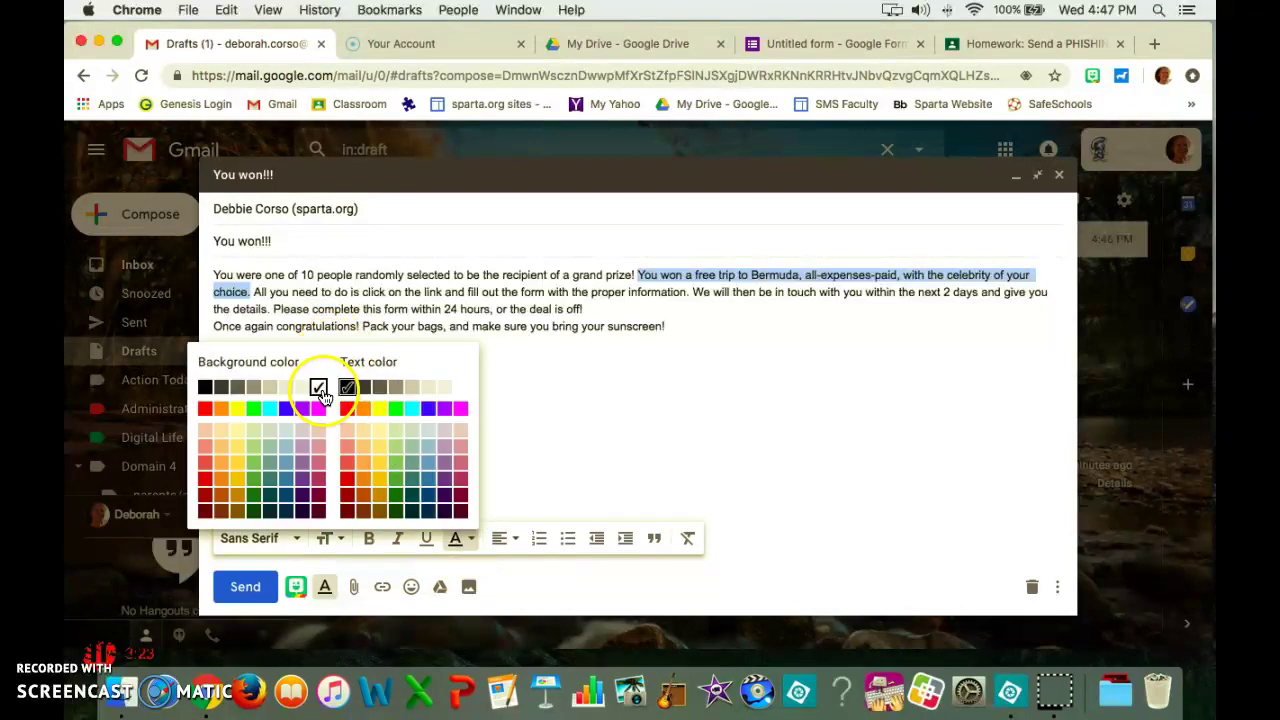
left_click(240, 410)
left_click(731, 340)
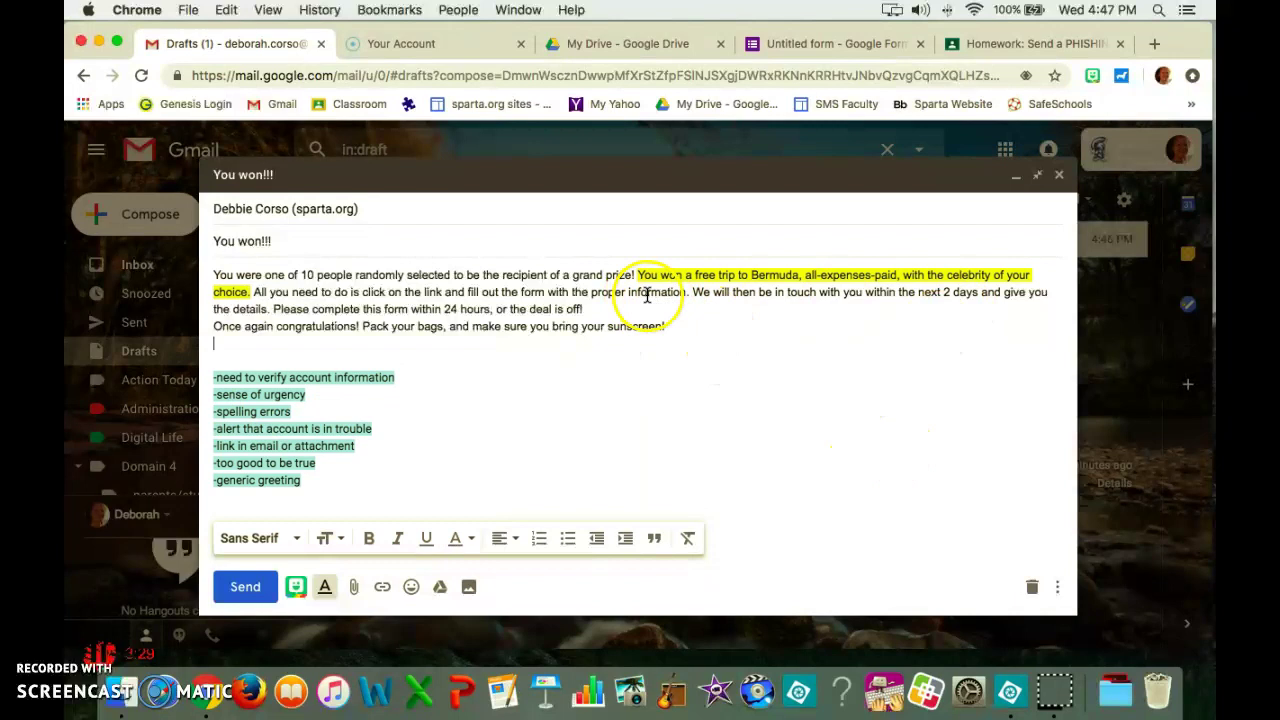
Step: Try yellow text and a changed background colour on the free-trip sentence
left_click_drag(638, 275, 240, 297)
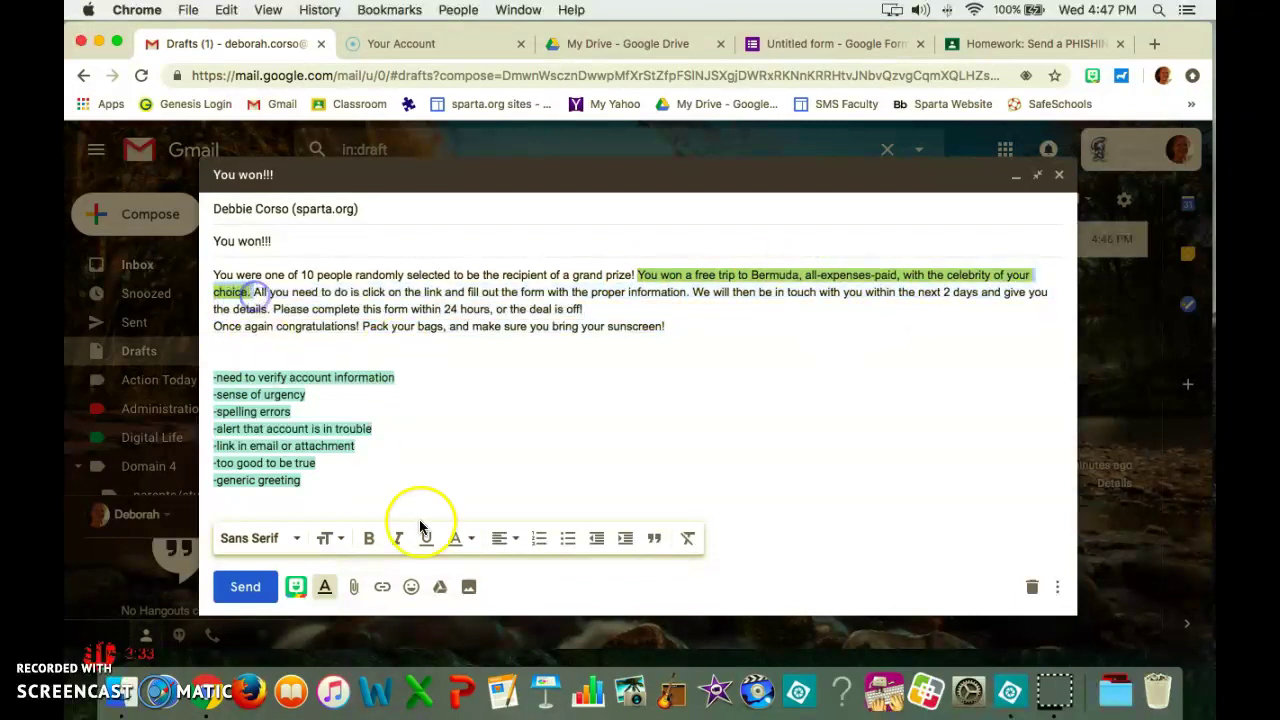
left_click(463, 539)
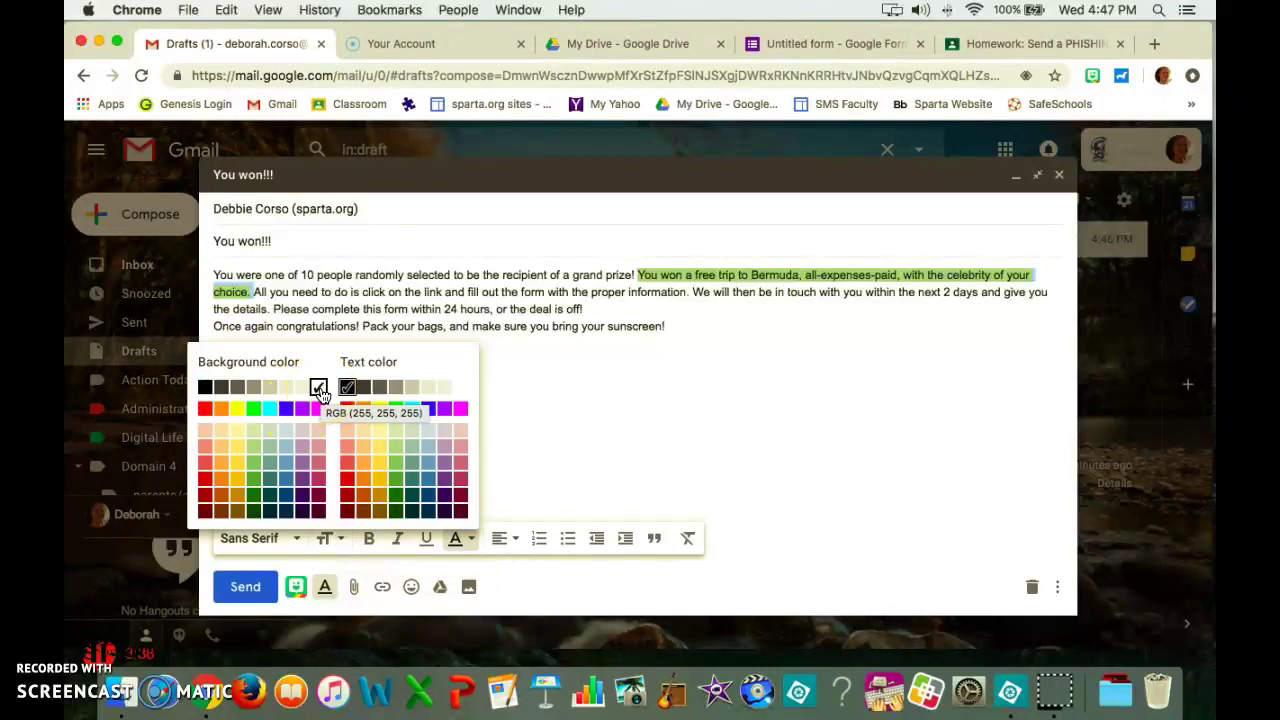
left_click(379, 410)
left_click(521, 411)
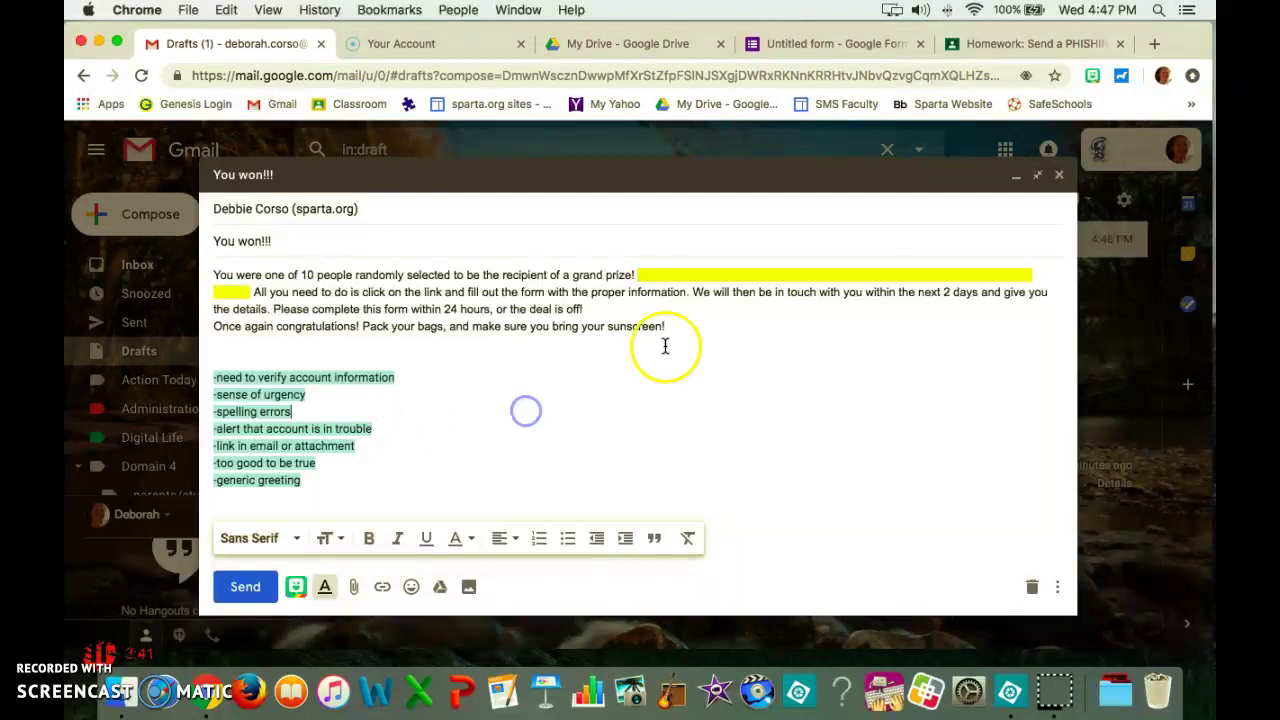
left_click_drag(638, 274, 248, 291)
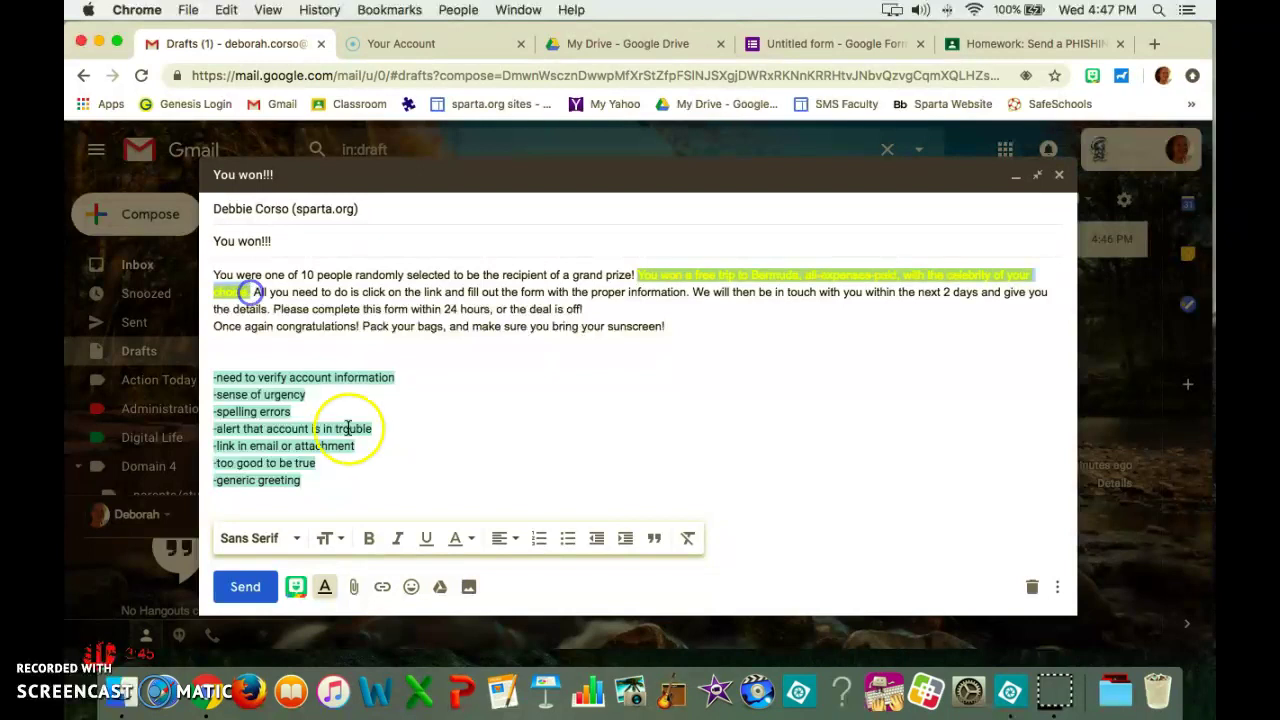
left_click(458, 540)
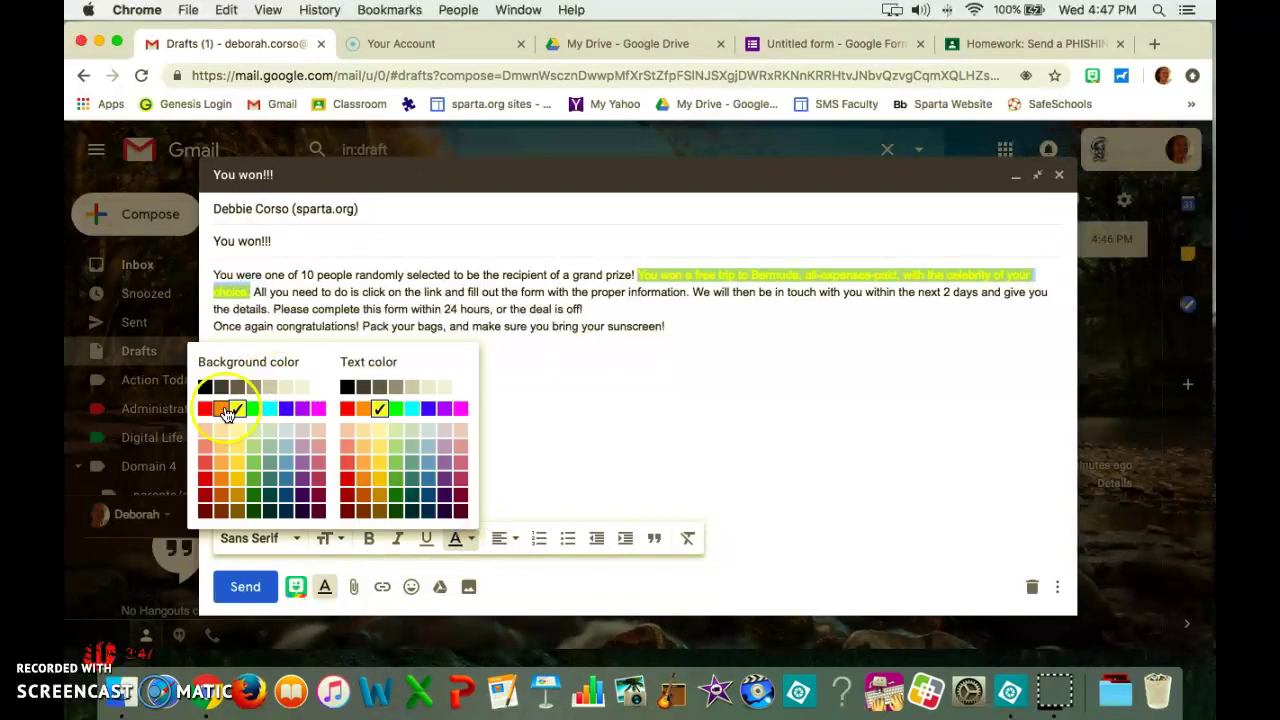
left_click(325, 387)
left_click(473, 344)
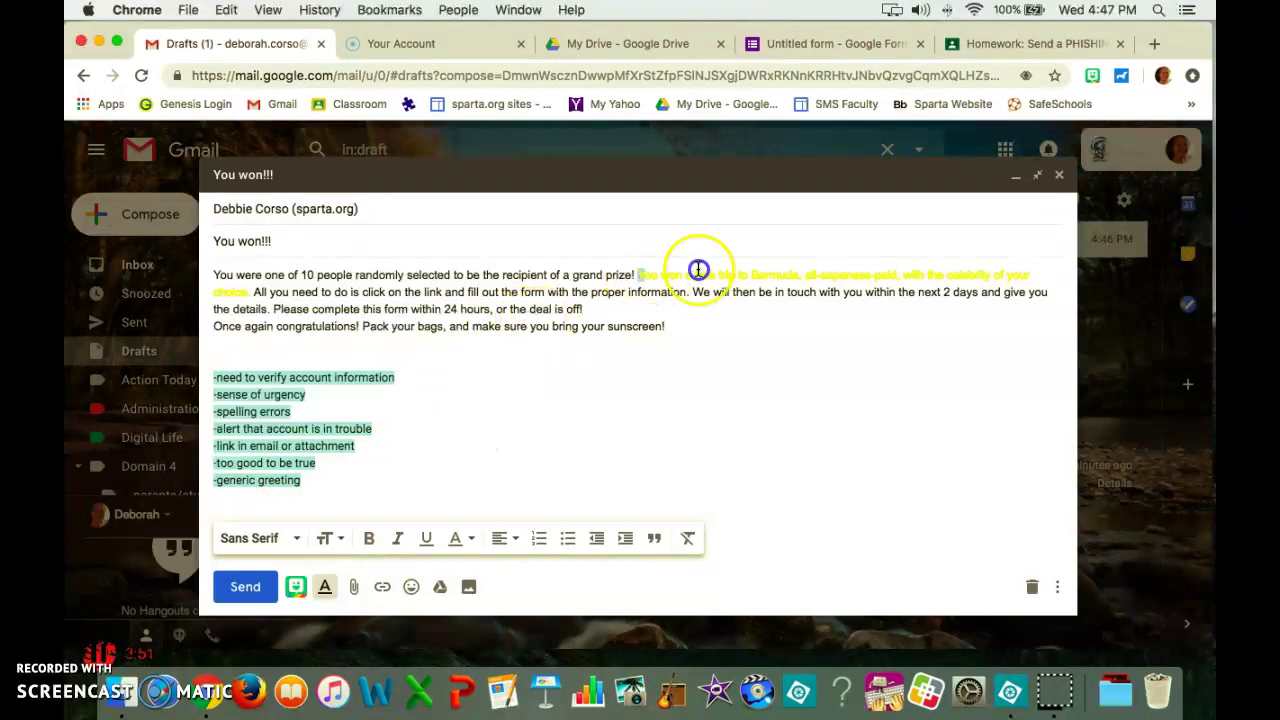
Step: Set the free-trip sentence to black text on a yellow background highlight
left_click_drag(706, 270, 242, 293)
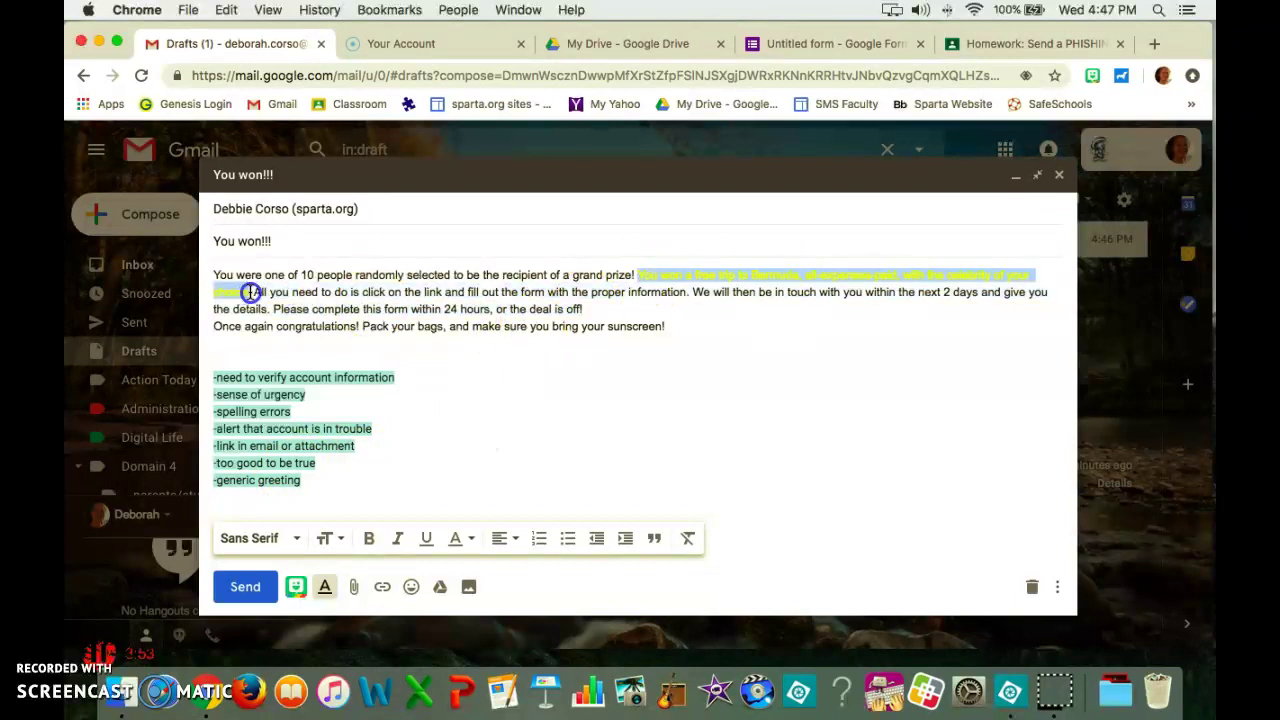
left_click(466, 538)
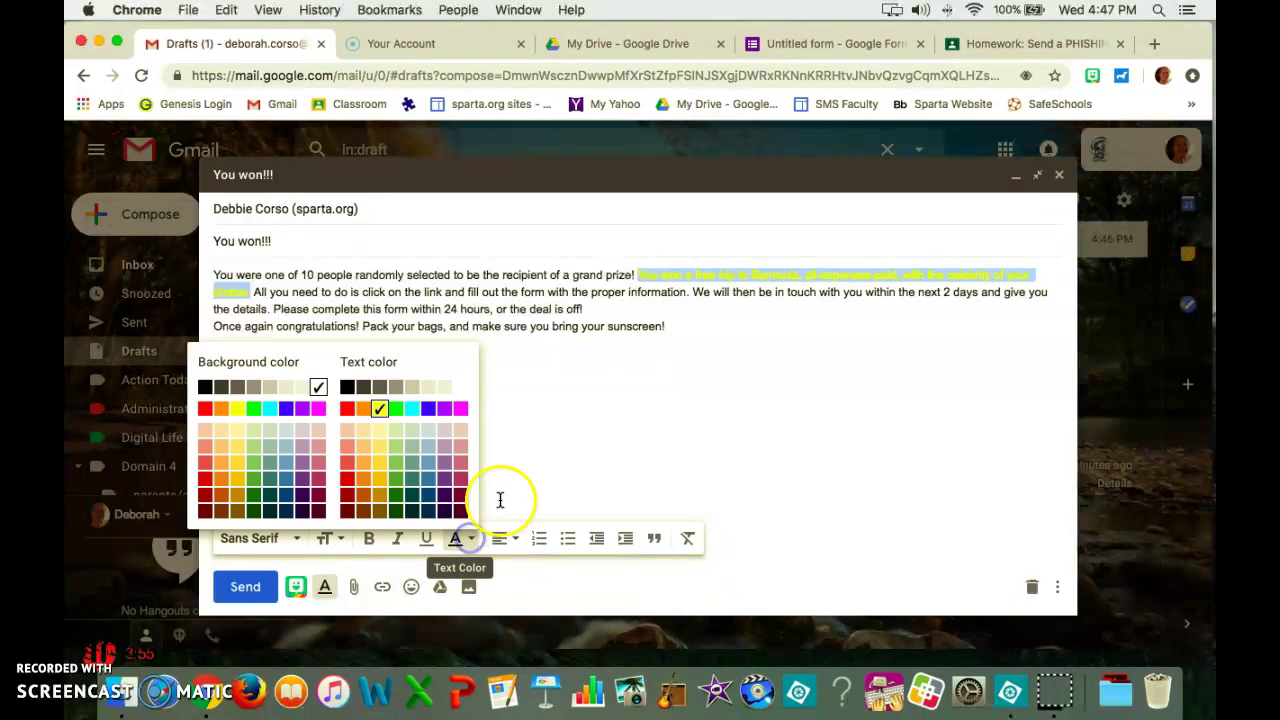
left_click(381, 410)
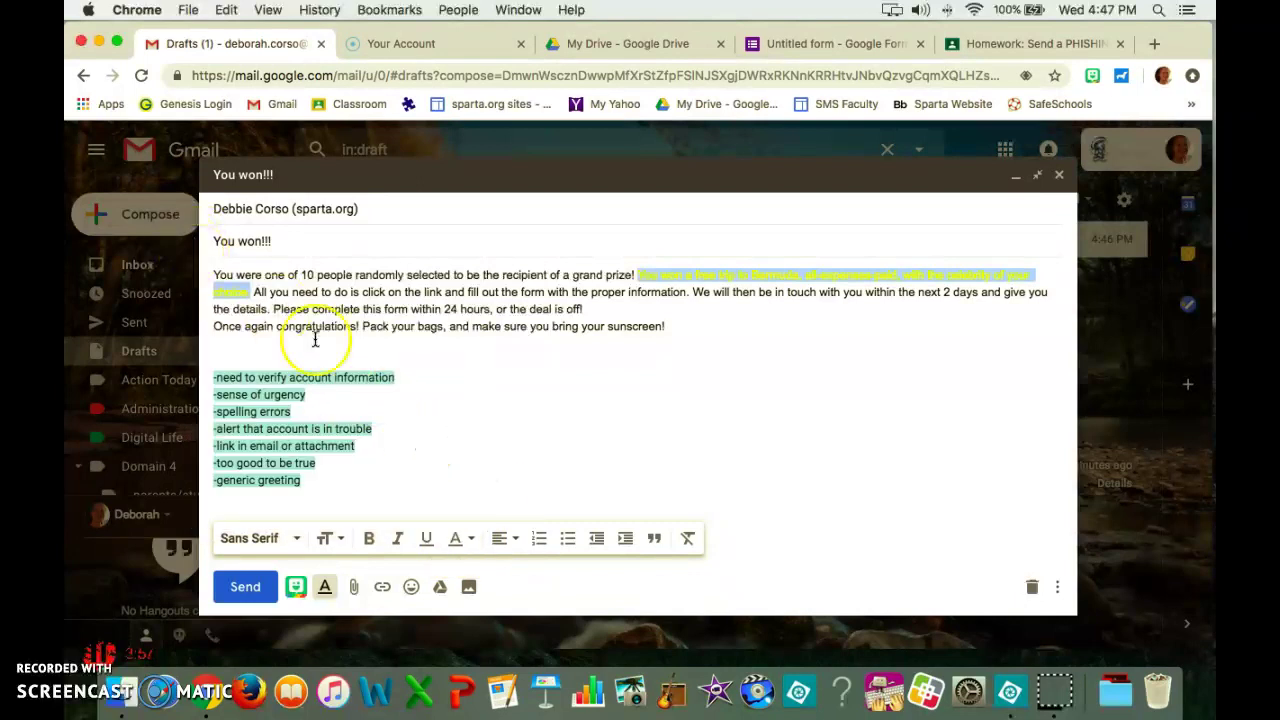
left_click(468, 538)
left_click(358, 388)
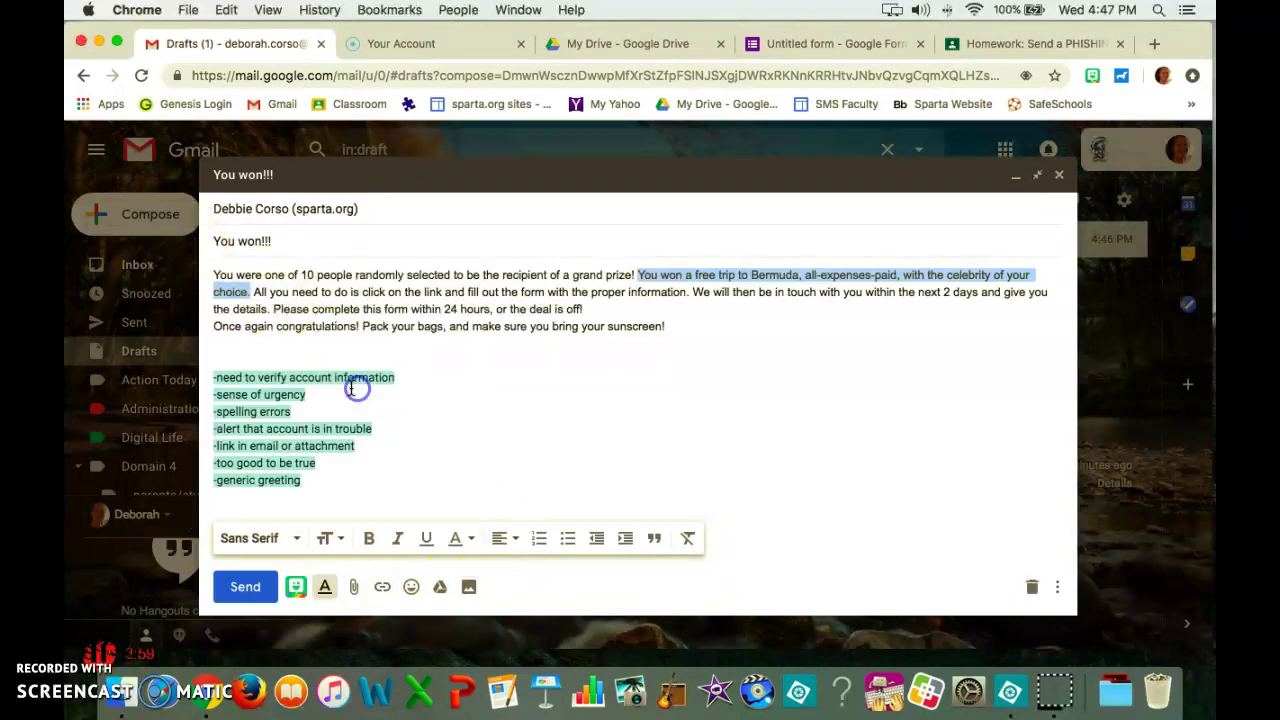
left_click(468, 538)
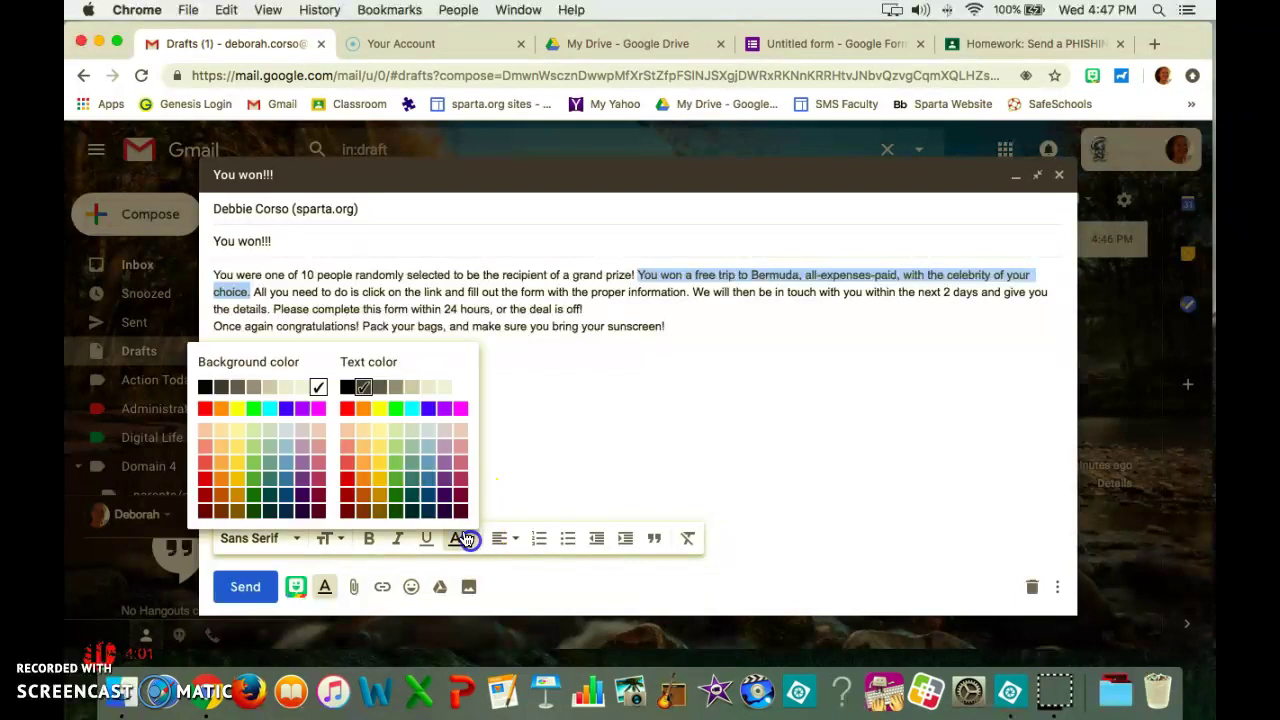
left_click(348, 388)
left_click(476, 543)
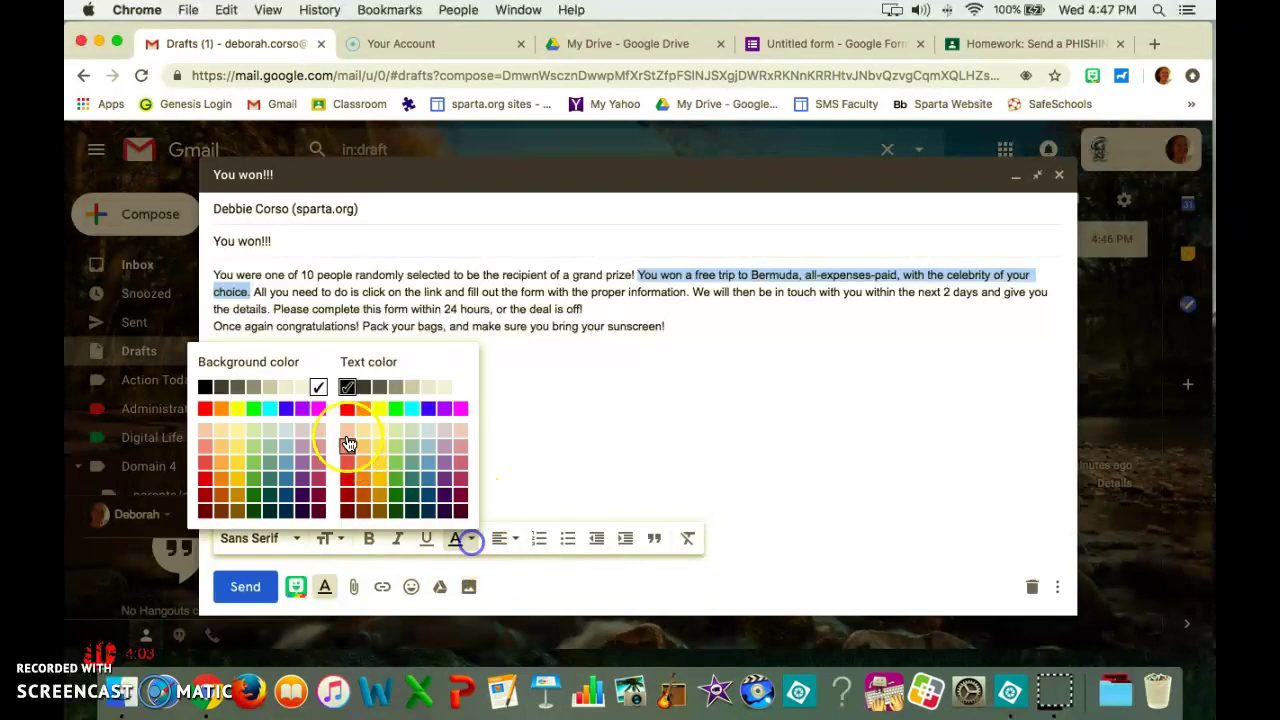
left_click(239, 414)
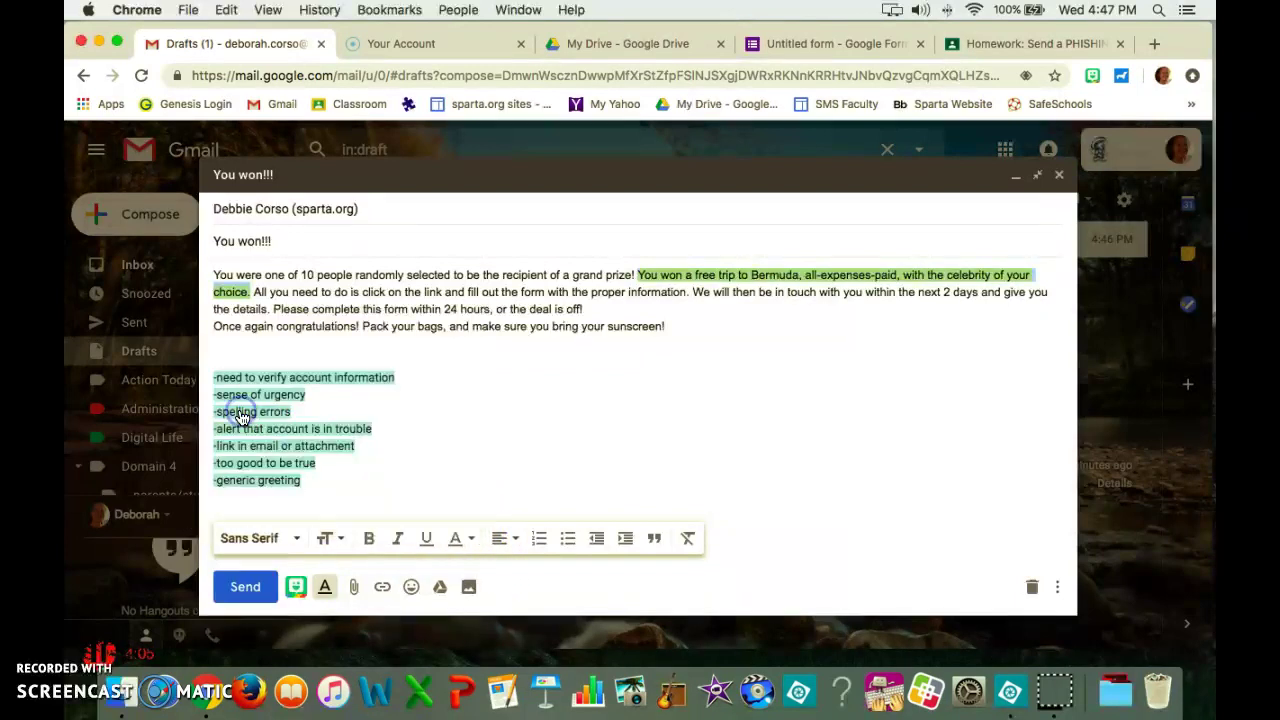
left_click(411, 343)
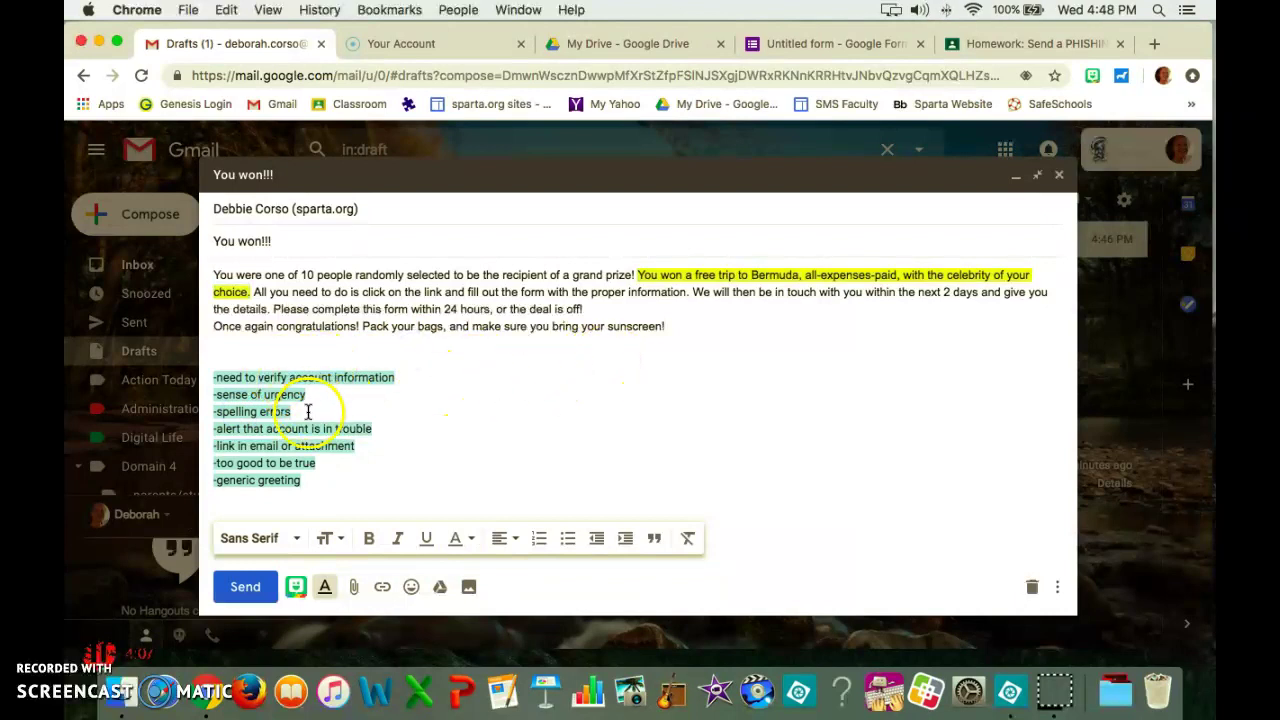
Step: Give the '-too good to be true' list item a yellow background highlight
left_click(303, 463)
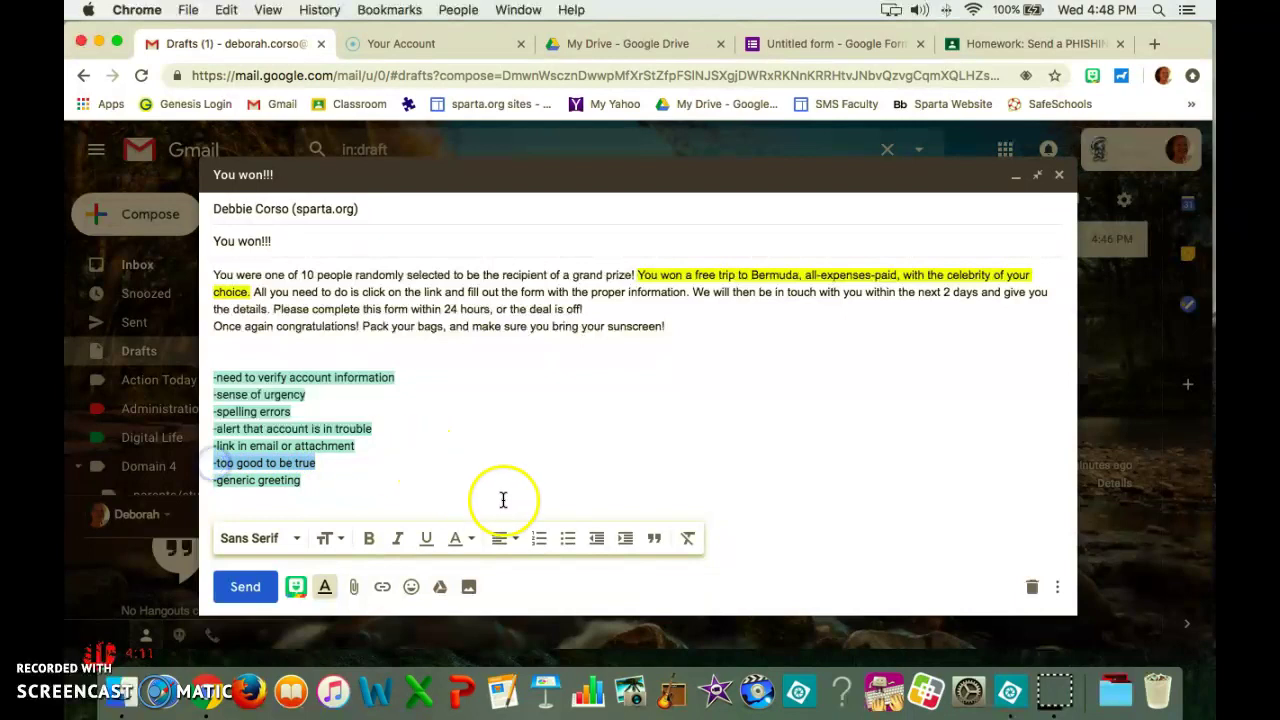
left_click(462, 537)
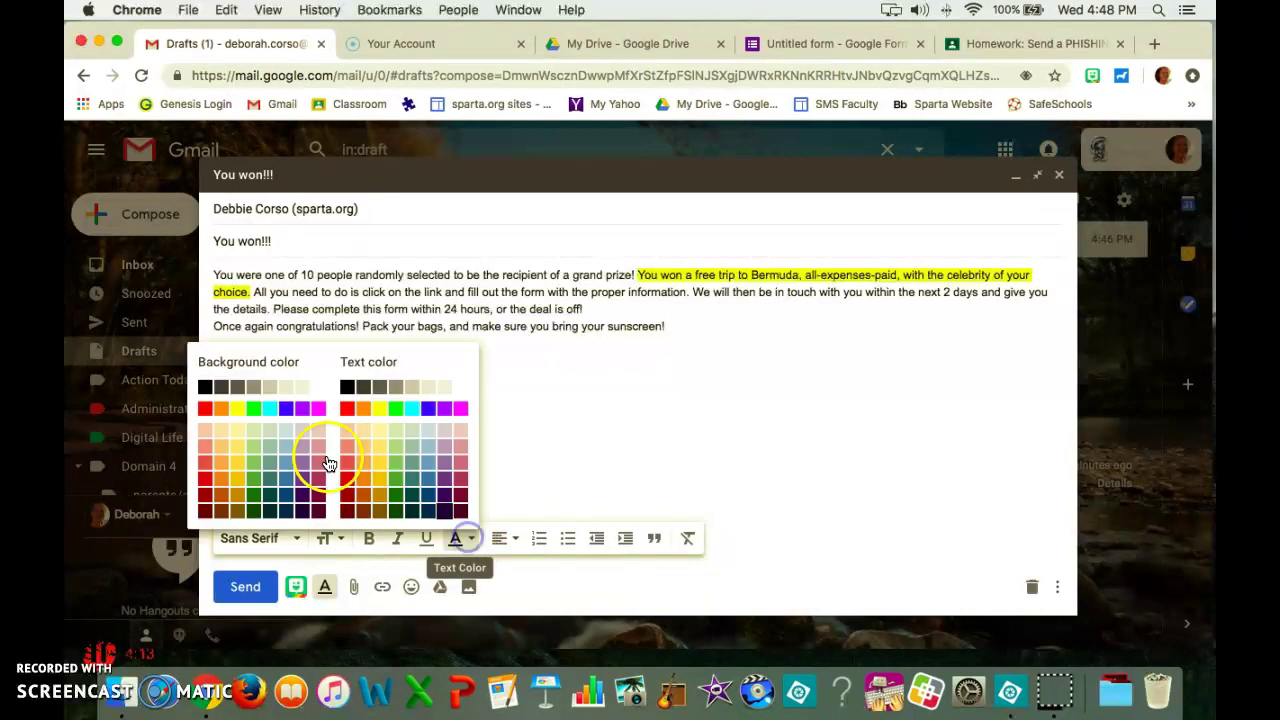
left_click(235, 411)
left_click(421, 502)
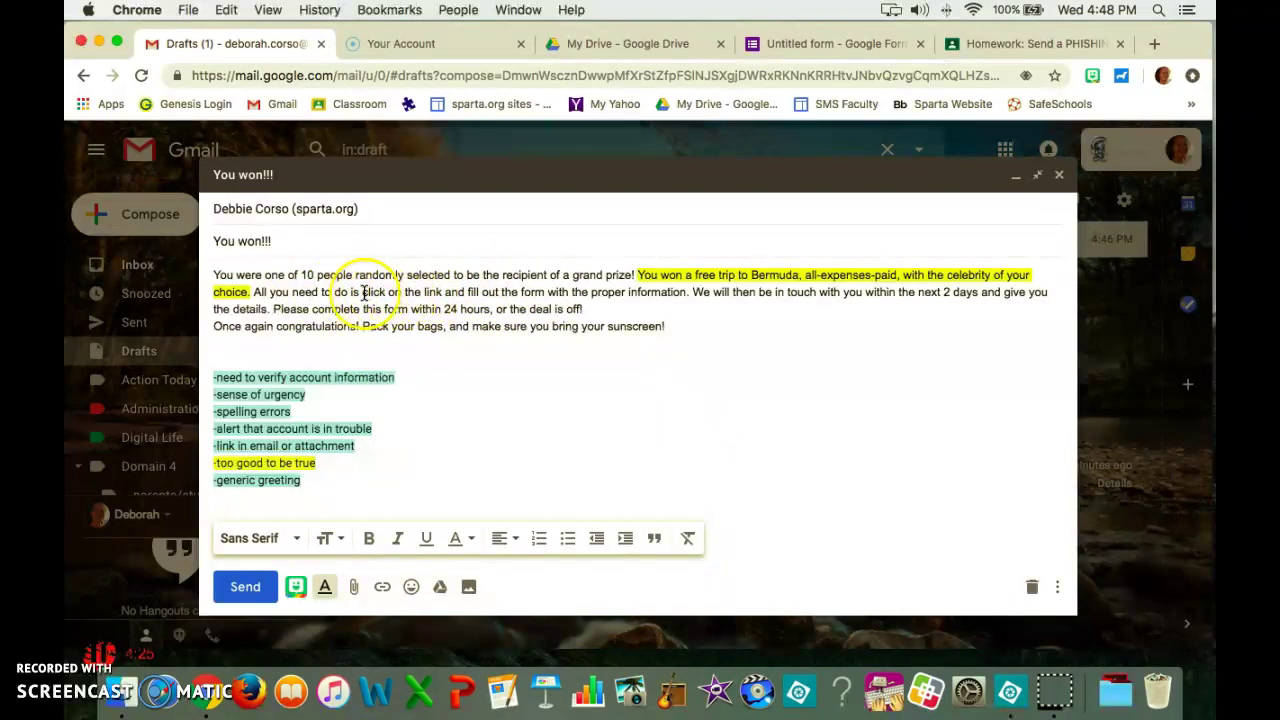
Step: Give 'click on the link and fill out the form' a cyan background highlight
left_click_drag(447, 292, 543, 296)
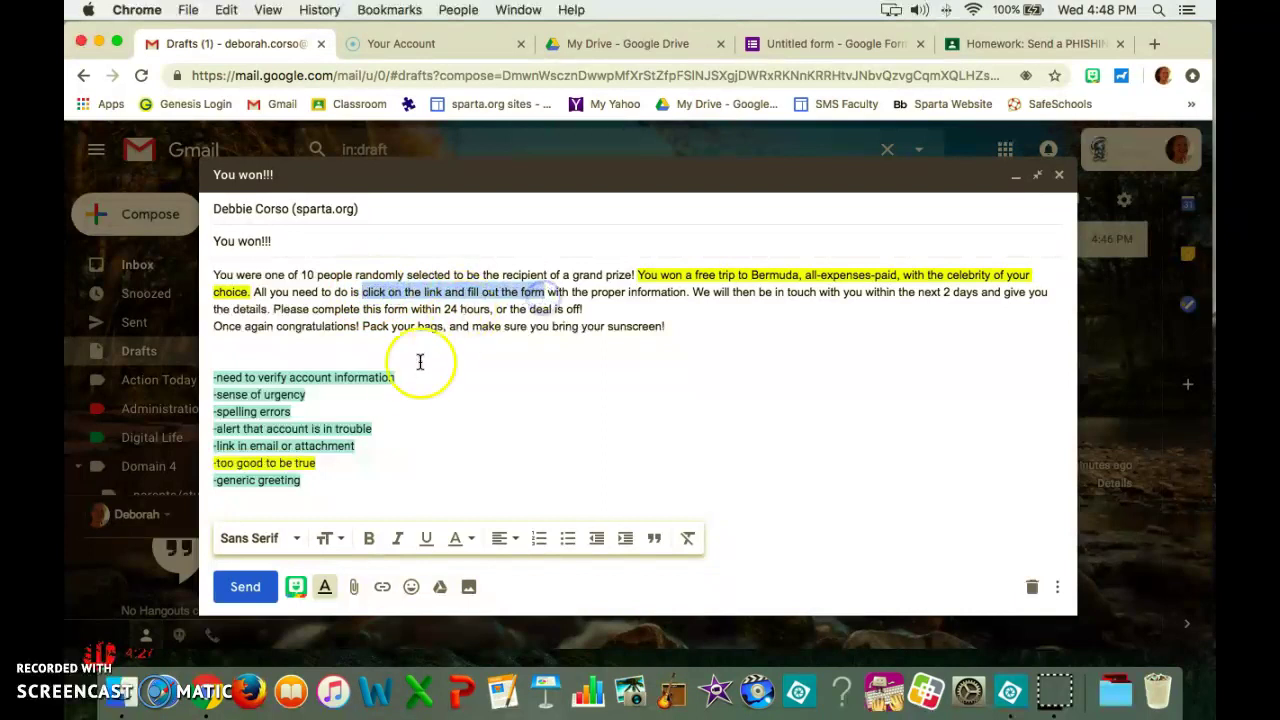
left_click(464, 538)
left_click(270, 412)
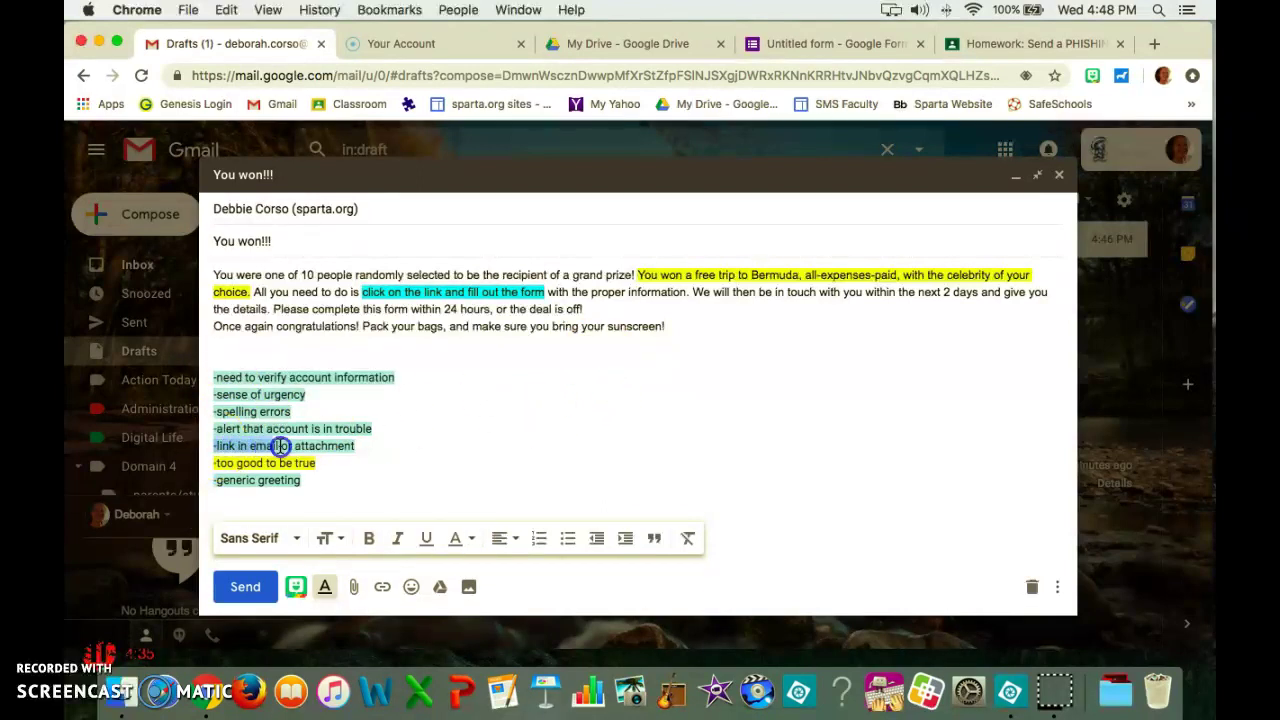
left_click(456, 540)
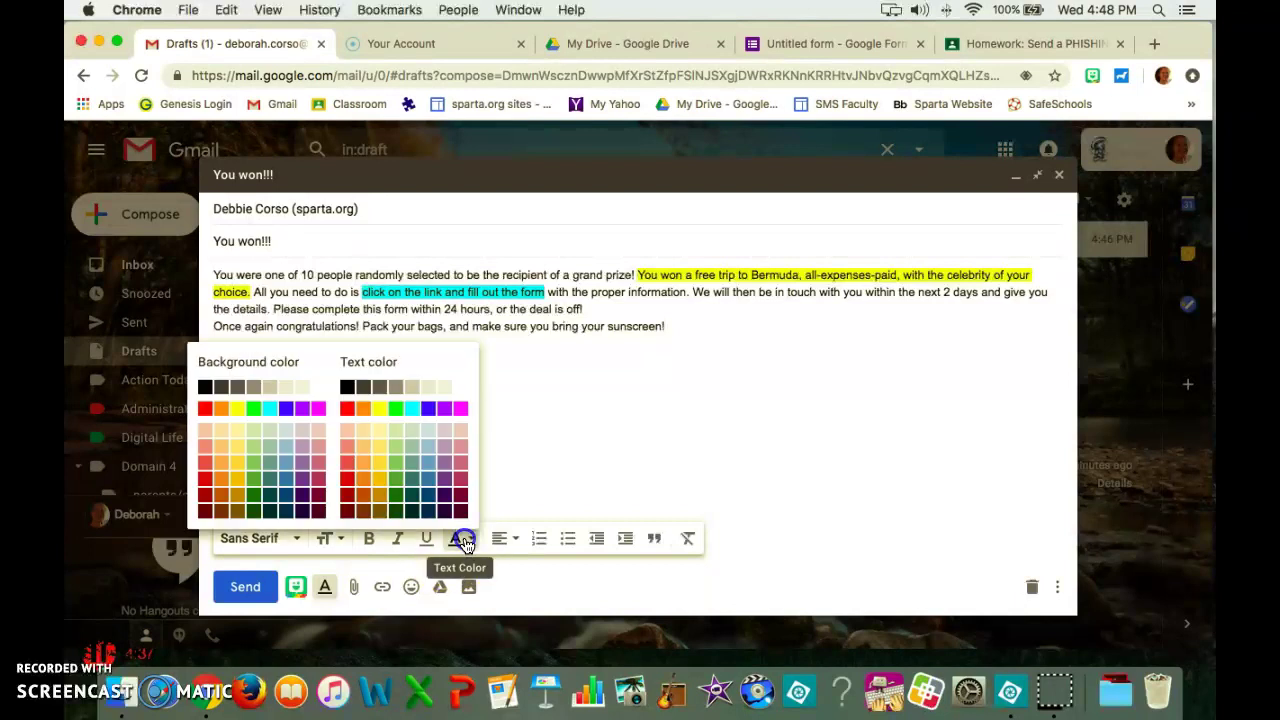
Step: Highlight '-link in email or attachment' in cyan and the 24-hour deadline sentence in green
left_click(266, 409)
left_click(466, 414)
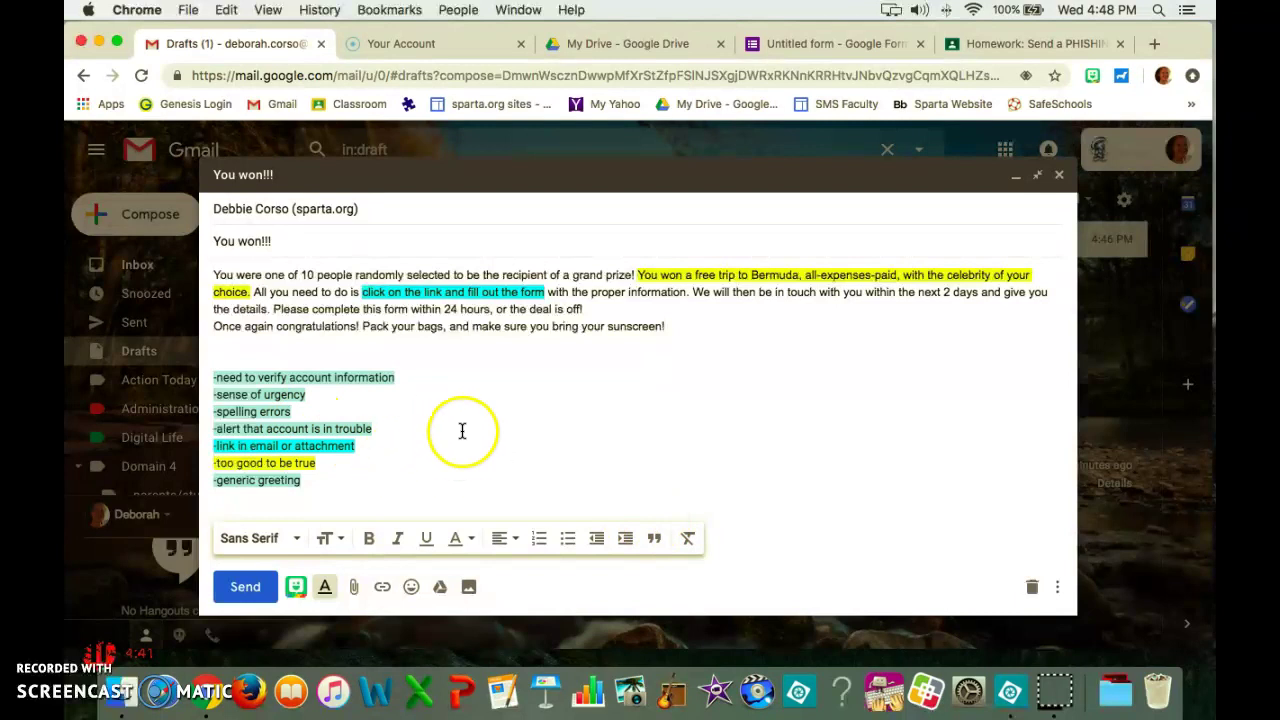
left_click_drag(276, 309, 491, 313)
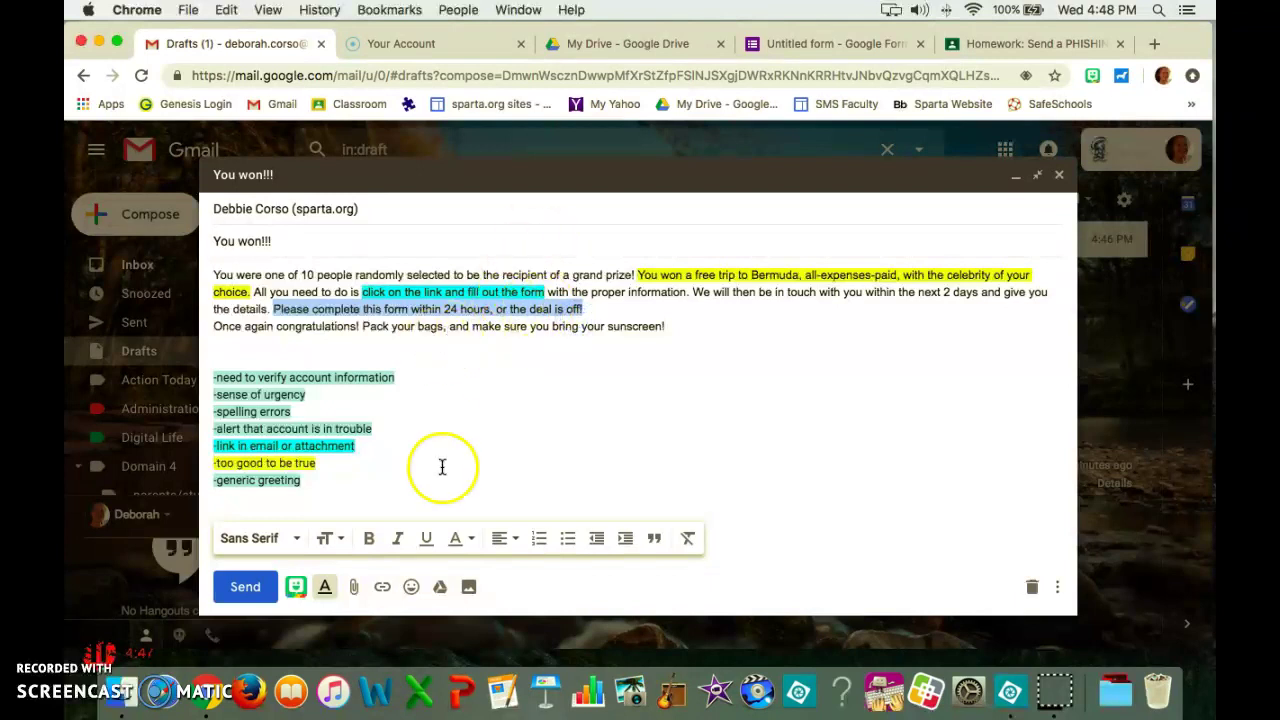
left_click(476, 543)
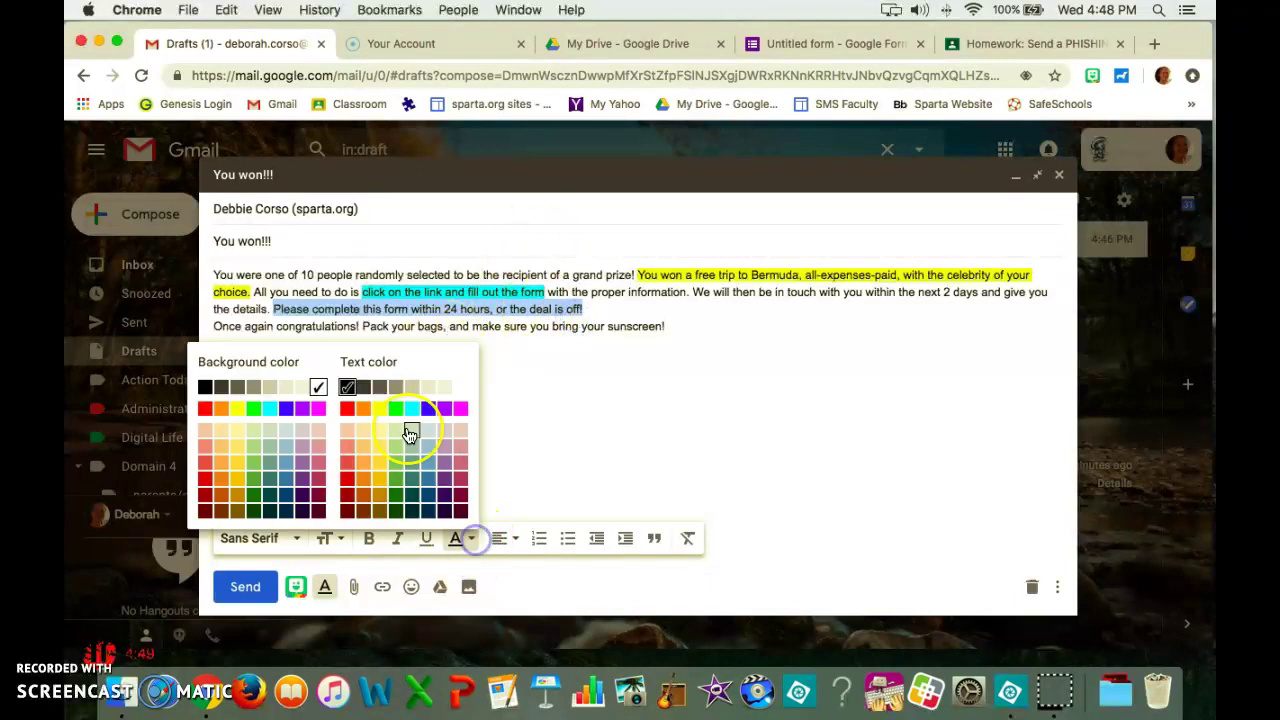
left_click(253, 410)
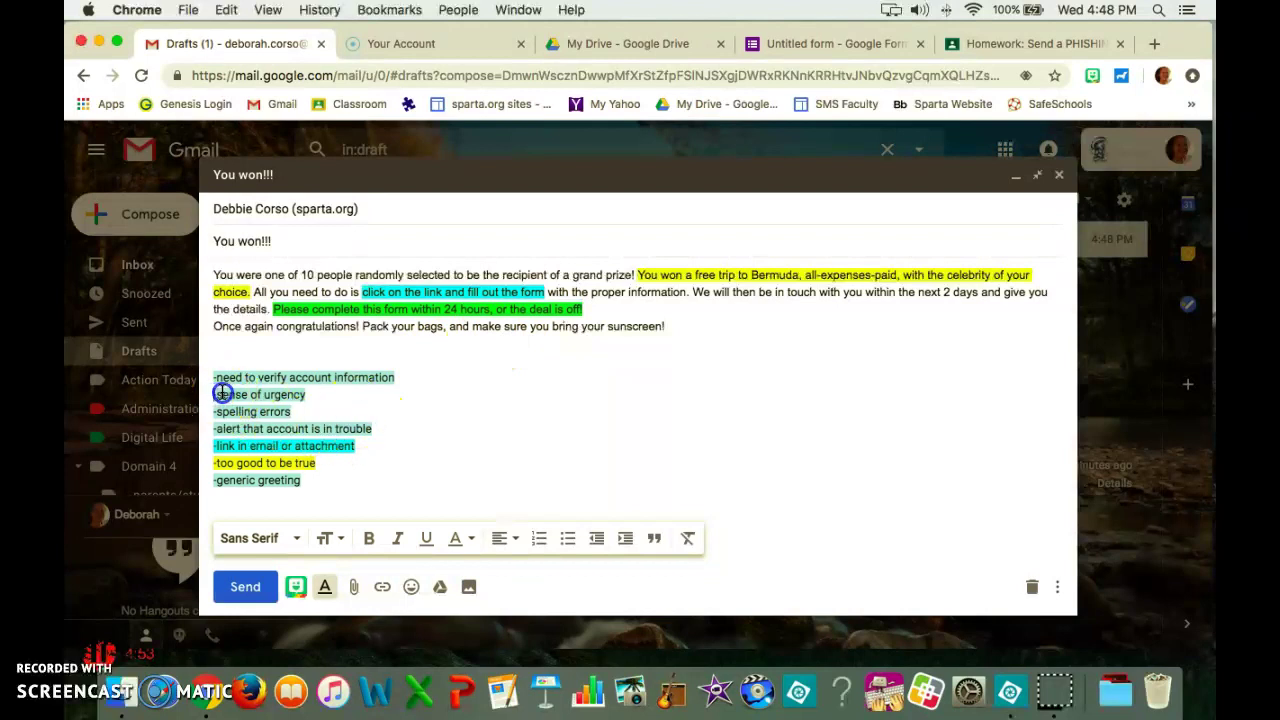
Step: Give the '-sense of urgency' item a green background highlight
left_click(474, 541)
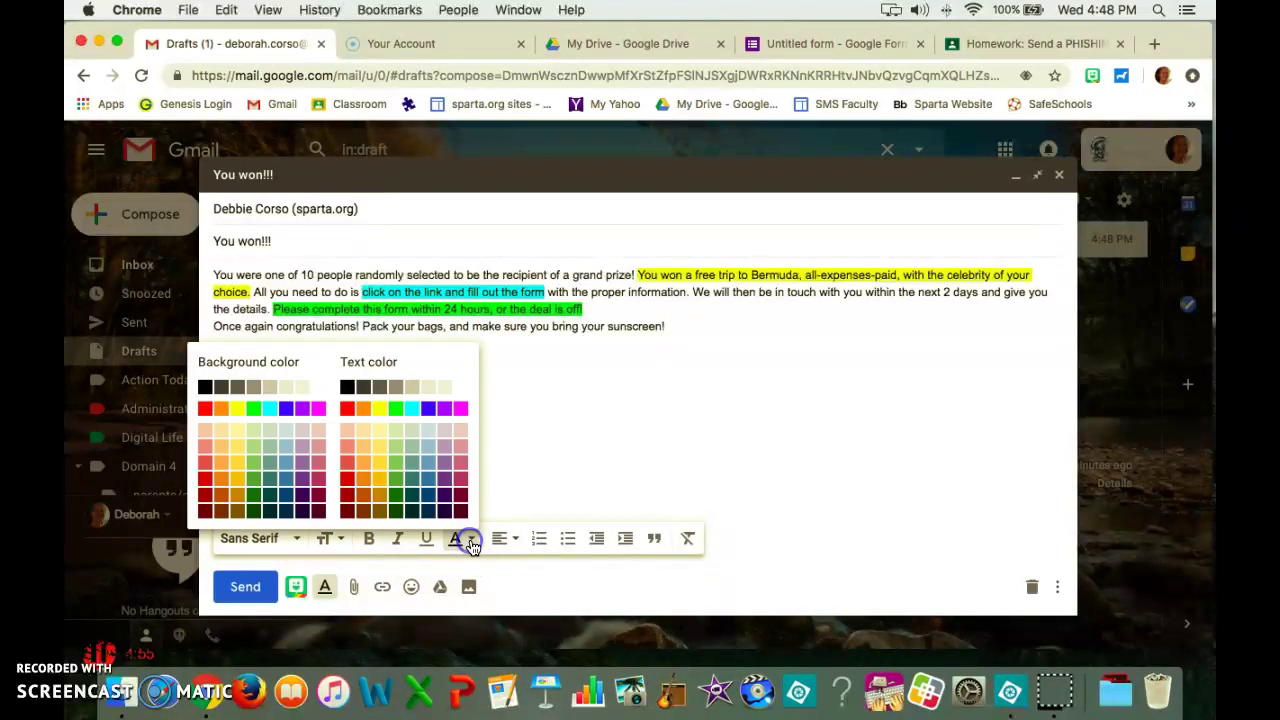
left_click(266, 412)
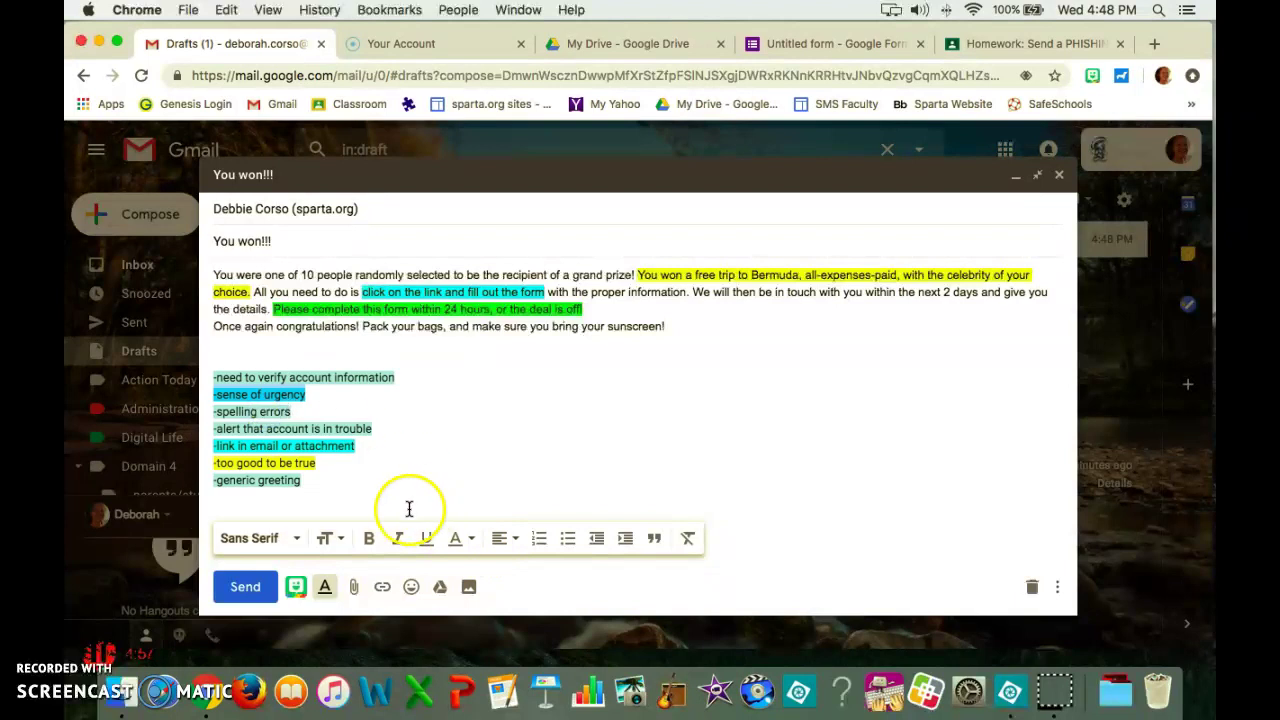
left_click(471, 541)
left_click(257, 410)
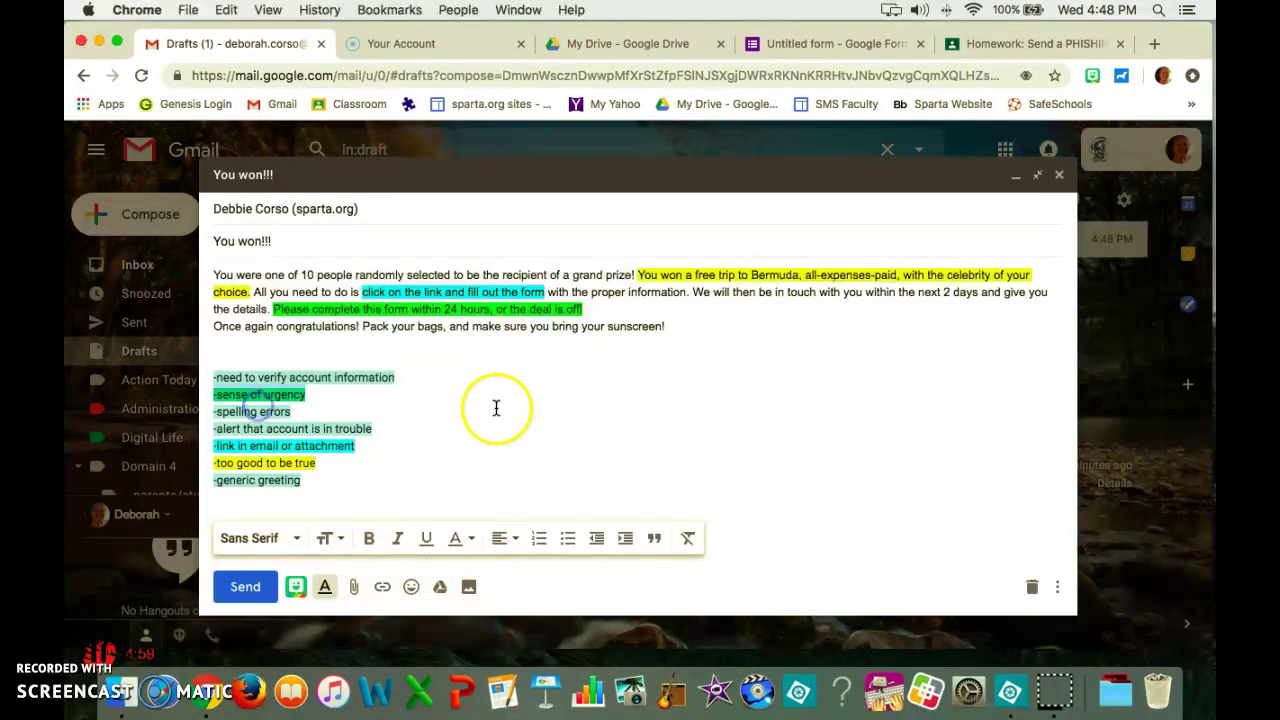
left_click(496, 407)
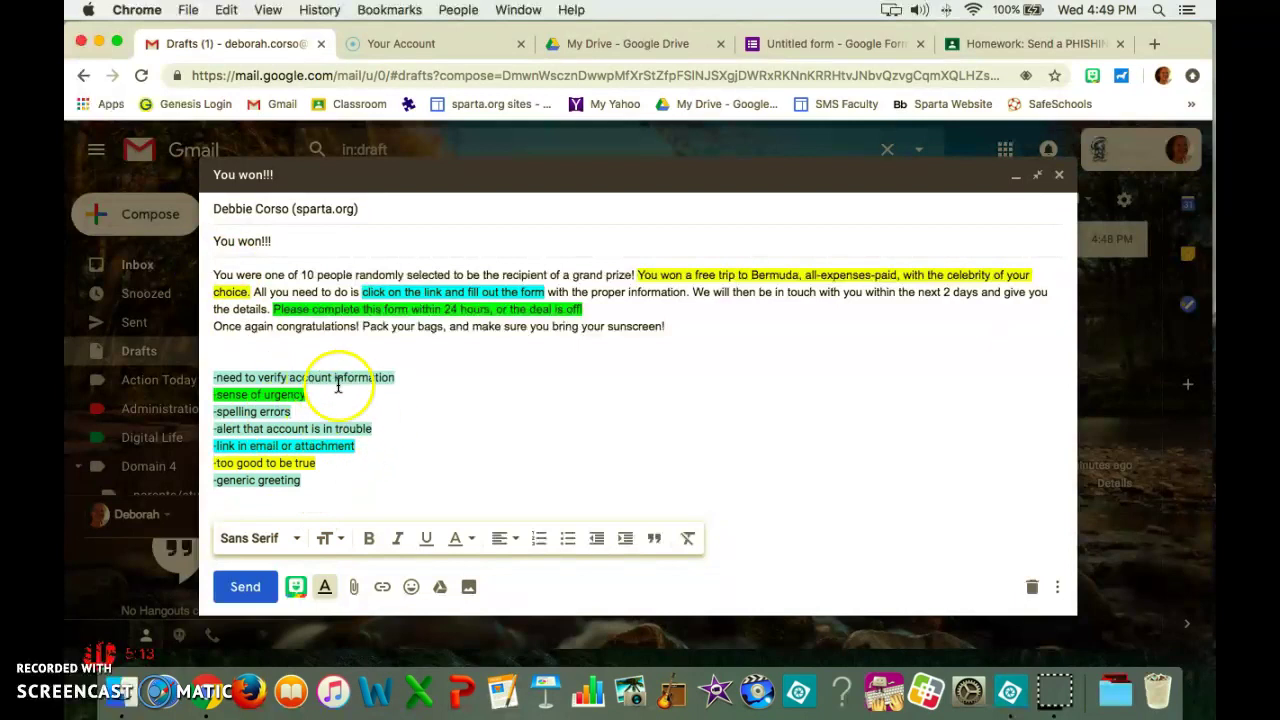
Step: Delete the spelling errors, account alert and verify-account lines plus the leftover empty lines
left_click_drag(323, 480, 157, 480)
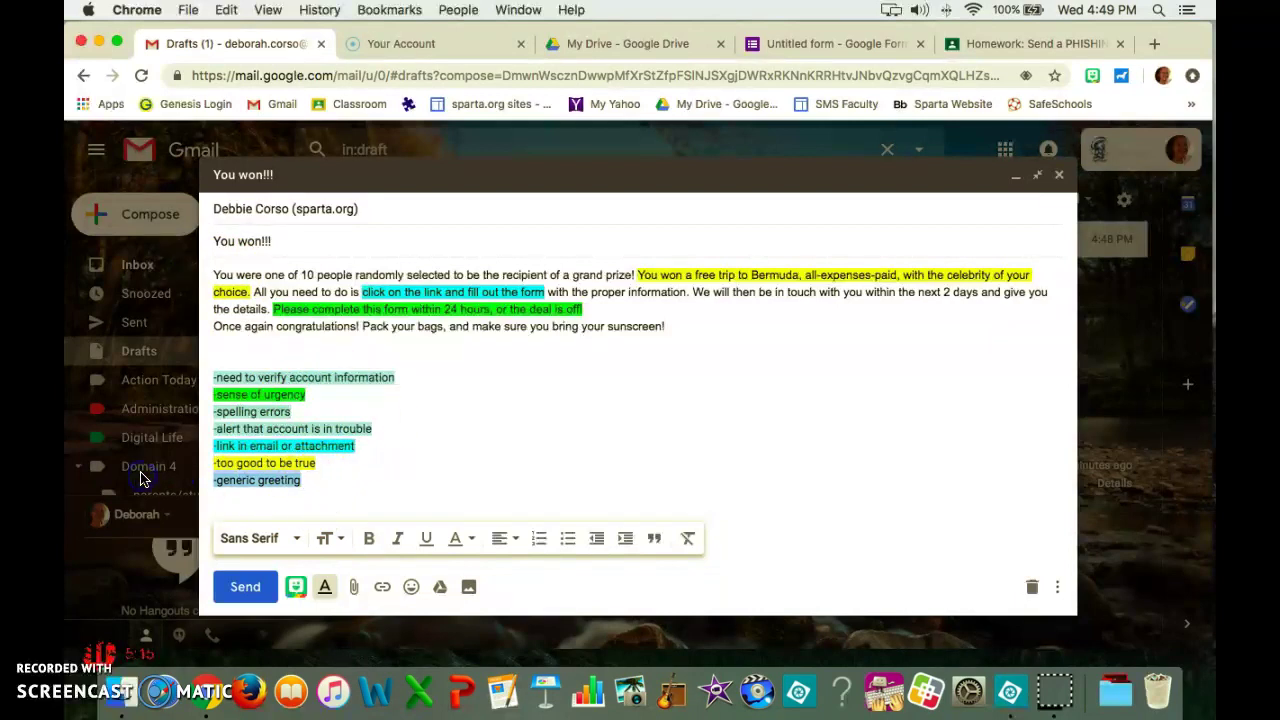
left_click_drag(405, 430, 220, 413)
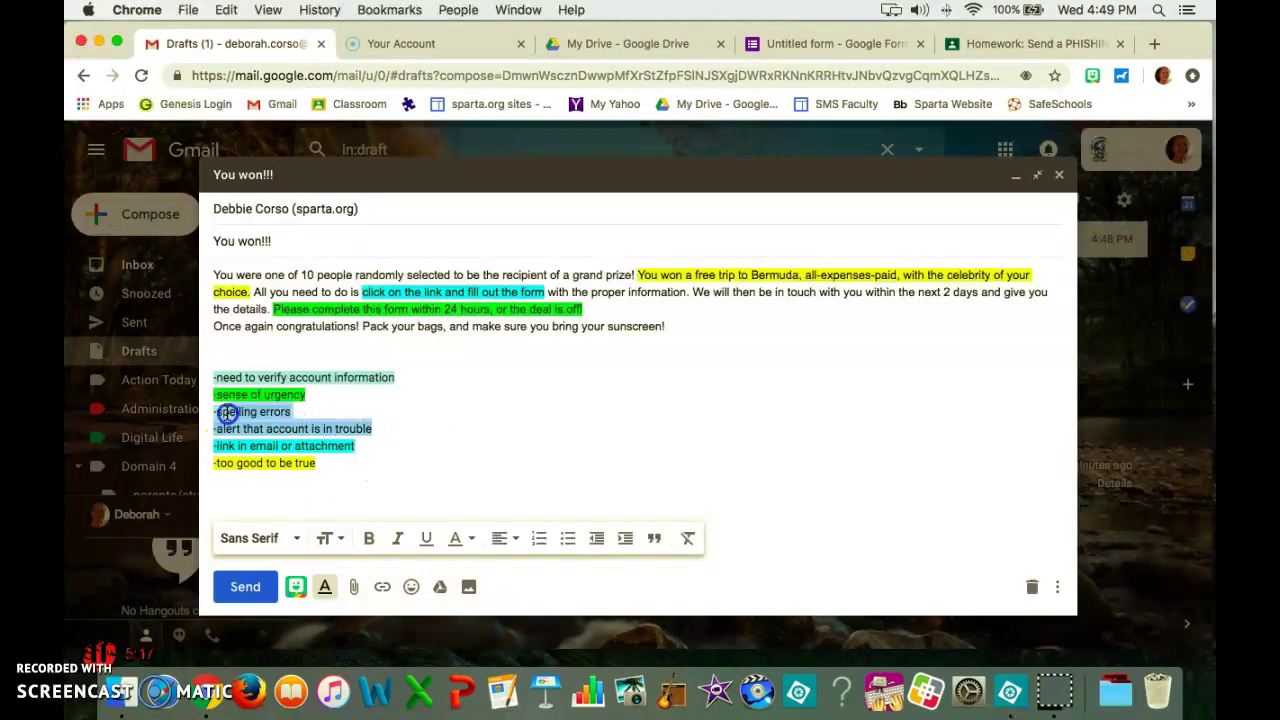
key("BackSpace")
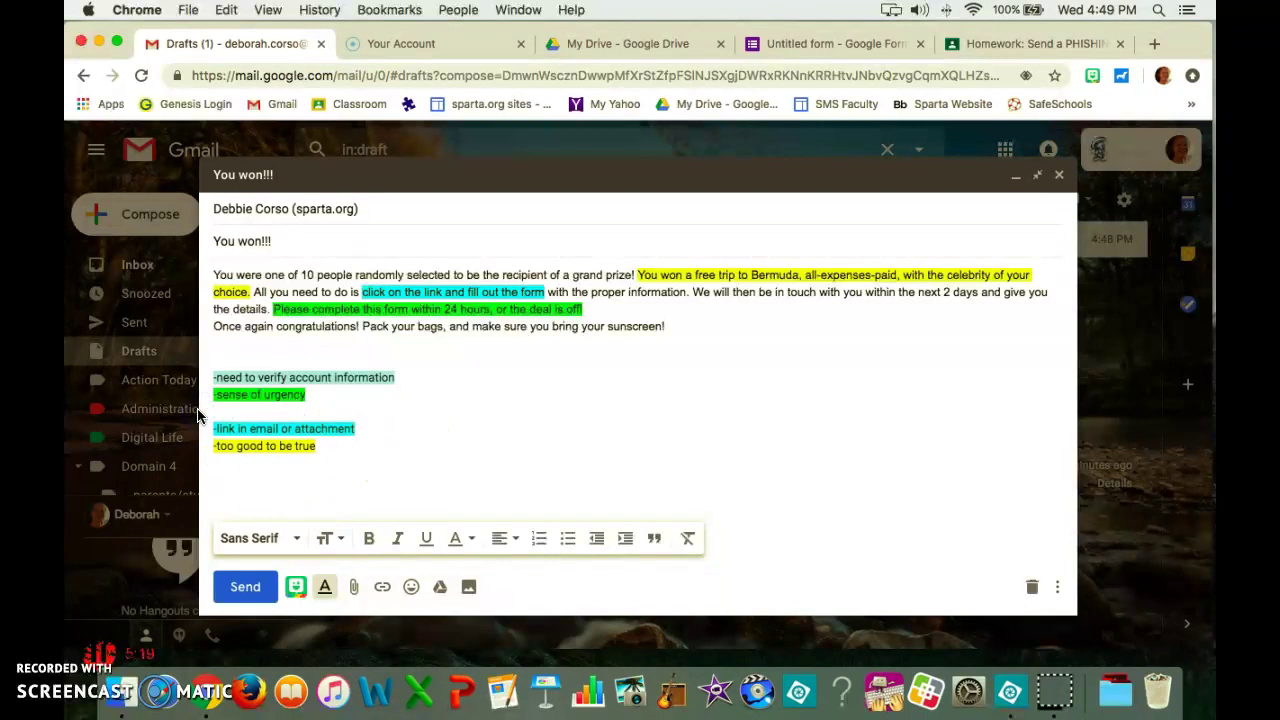
key("BackSpace")
left_click_drag(400, 377, 192, 381)
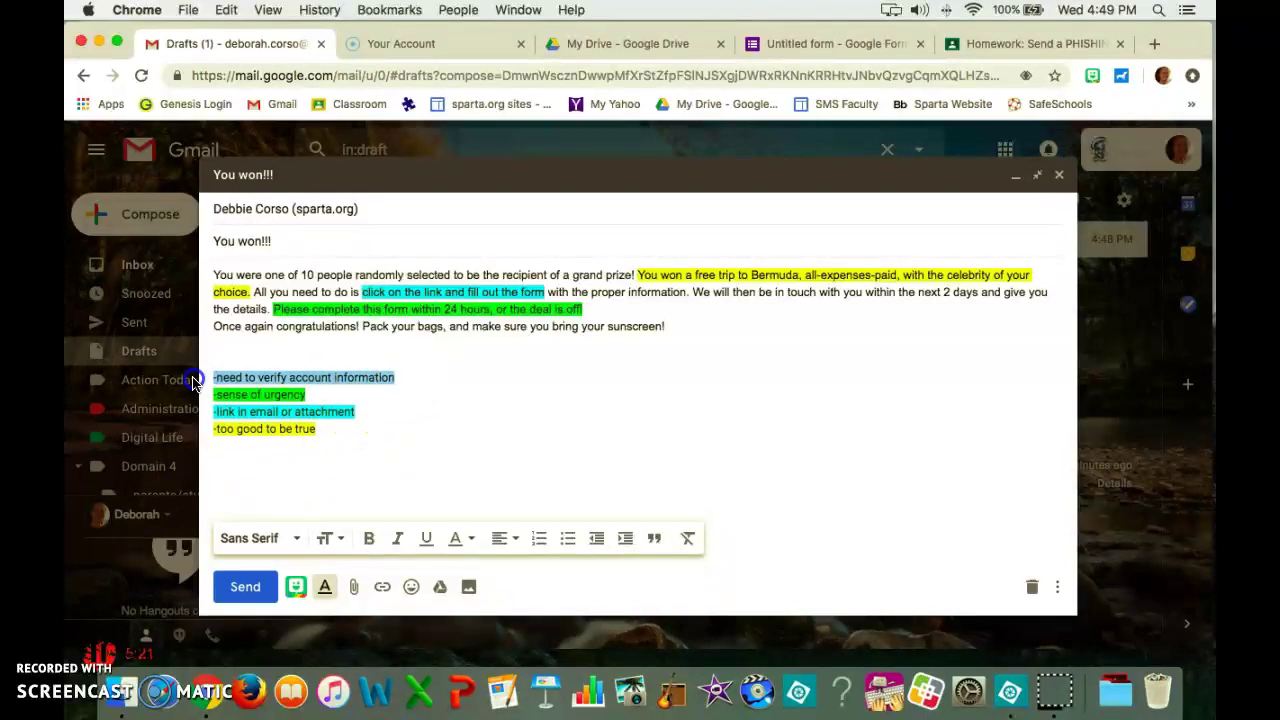
key("BackSpace")
key("BackSpace")
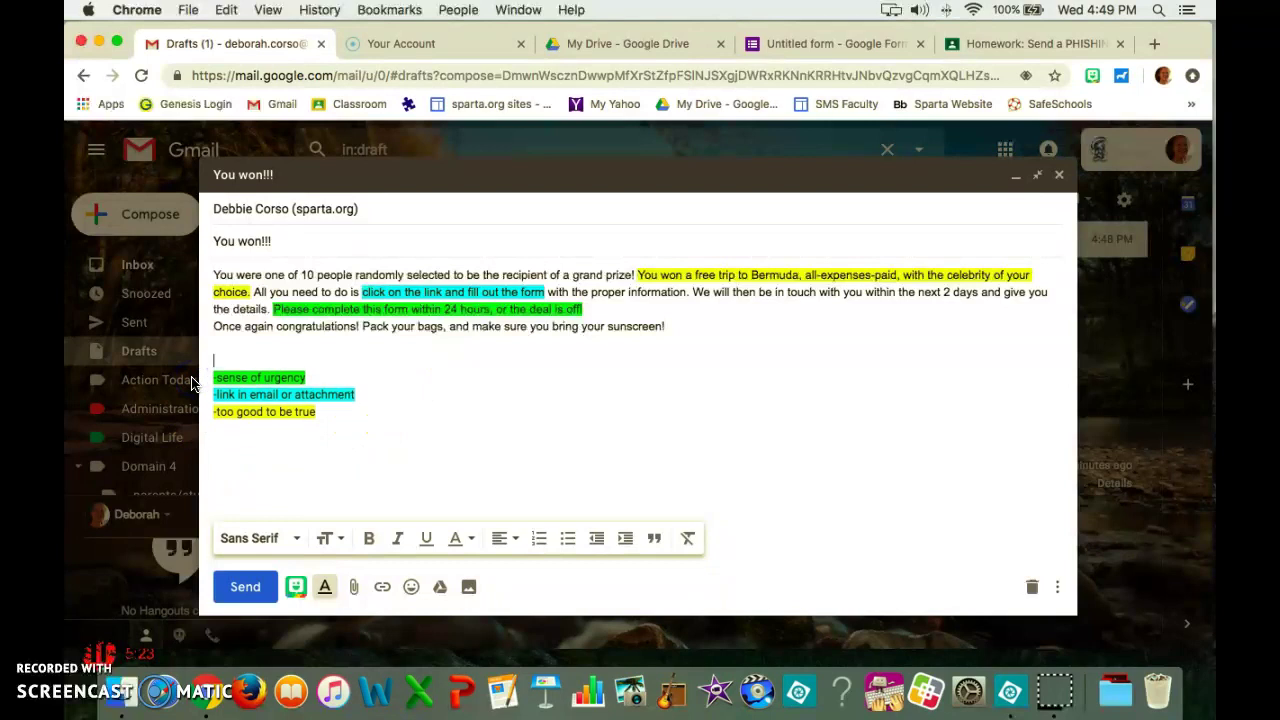
key("BackSpace")
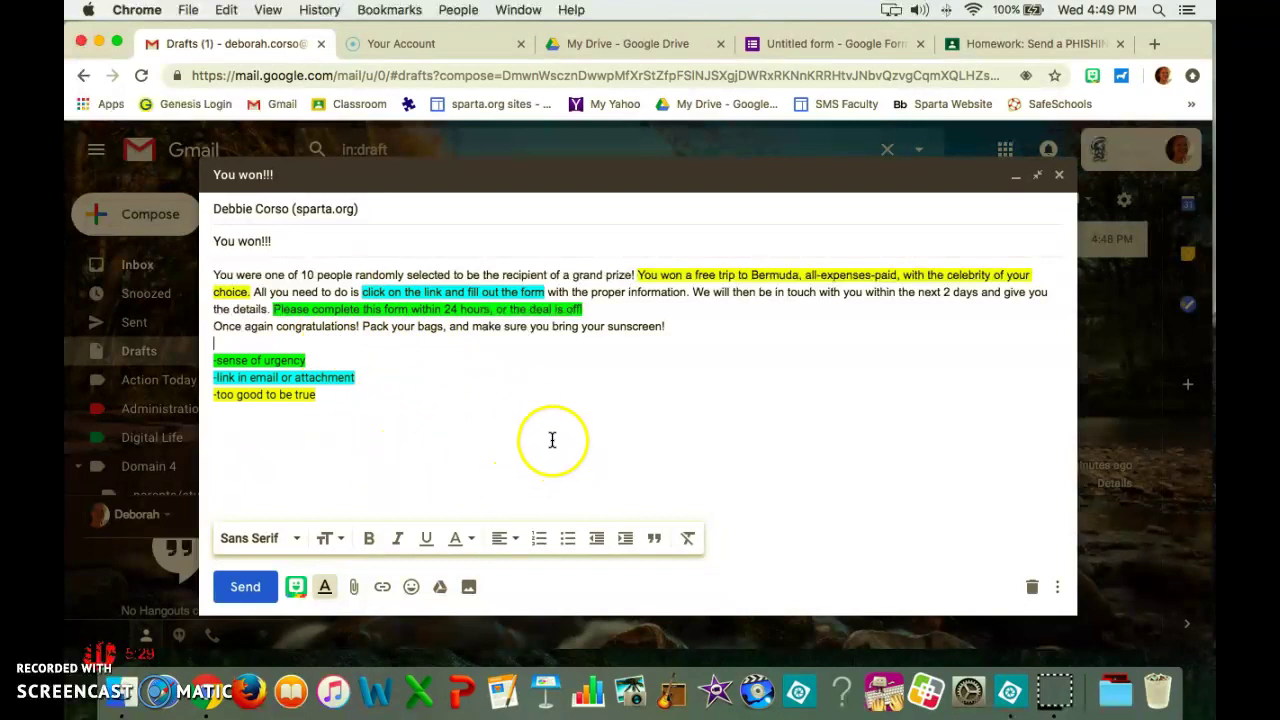
Step: In the WINNER!!!!! form, type the first question 'Please write your full' and close Theme options
left_click(846, 45)
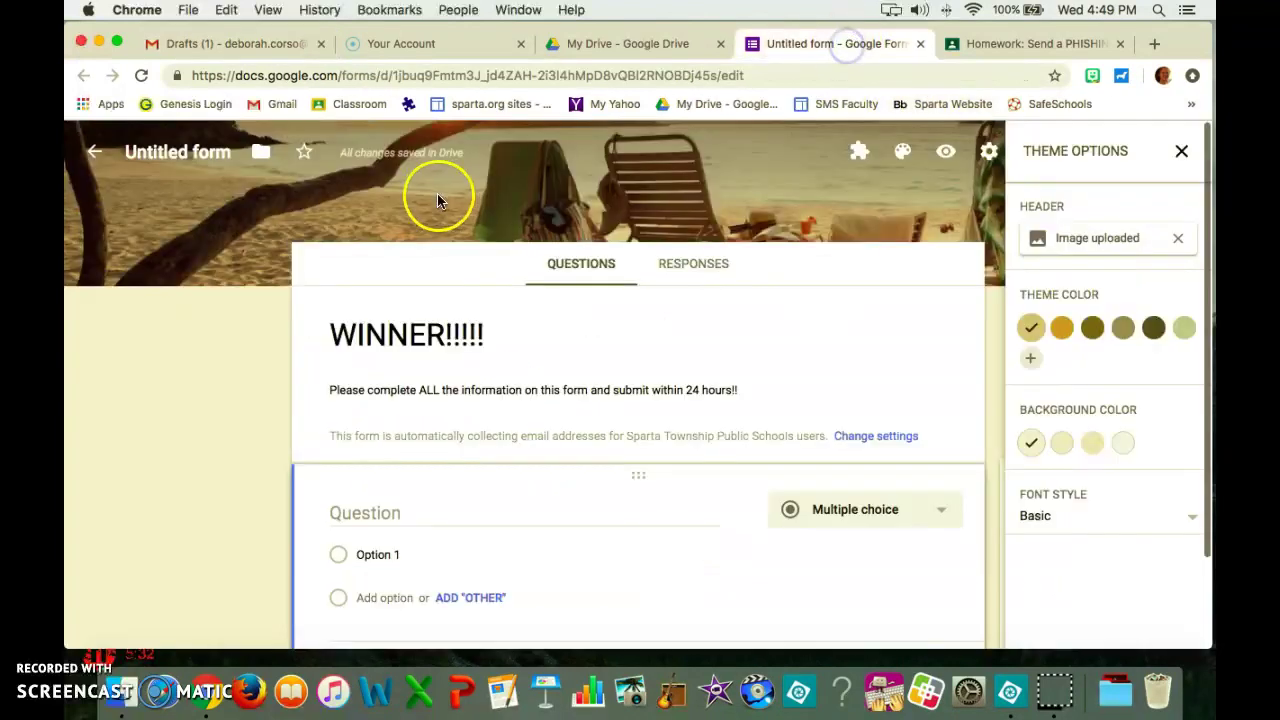
left_click(89, 106)
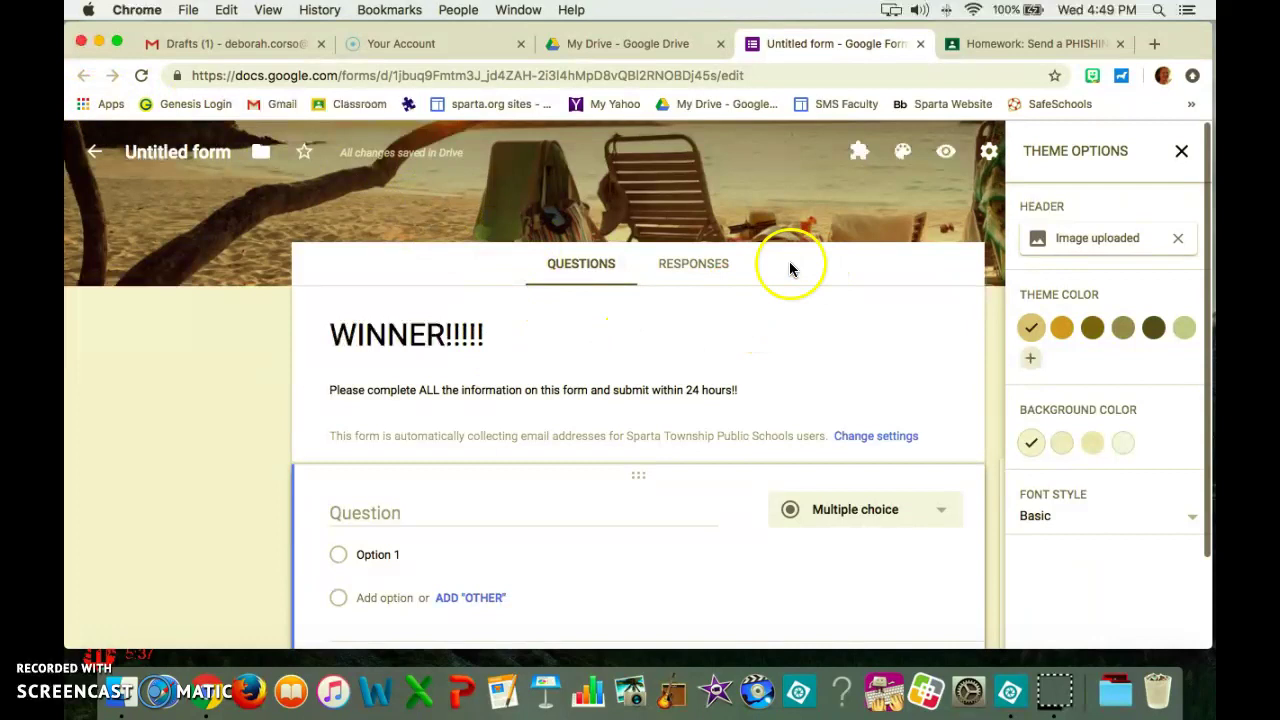
left_click(407, 510)
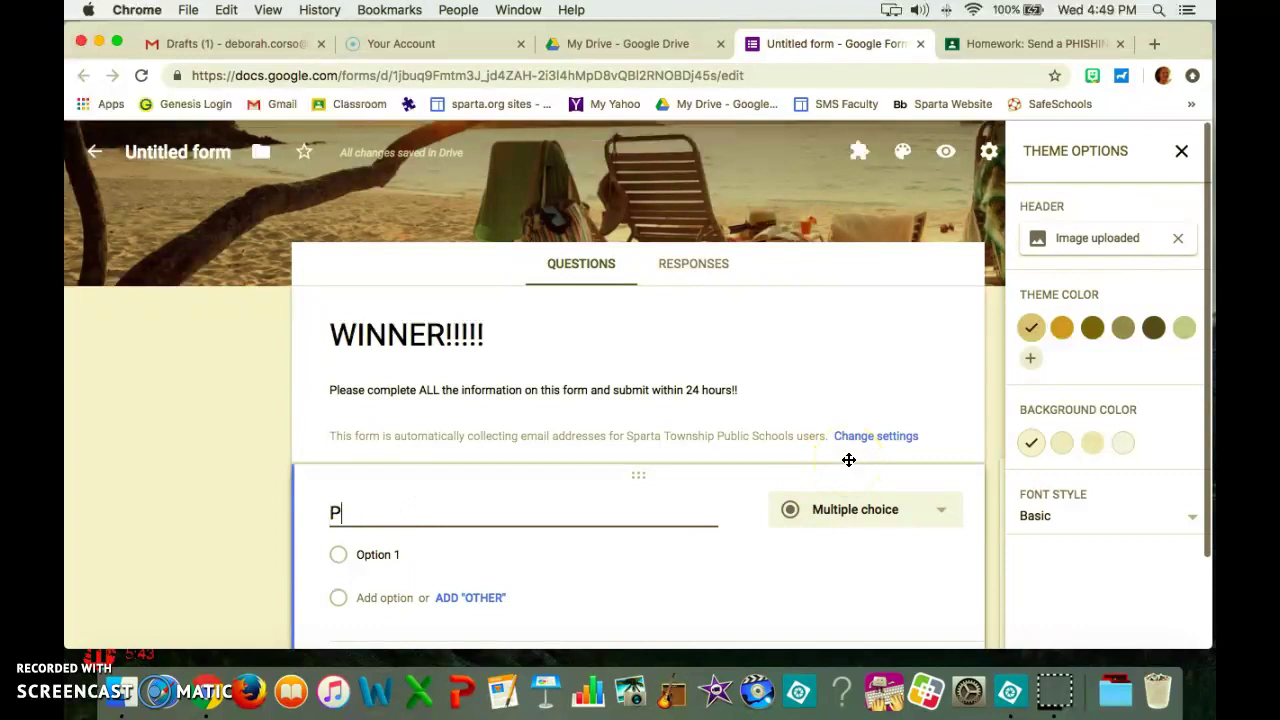
type("Please w")
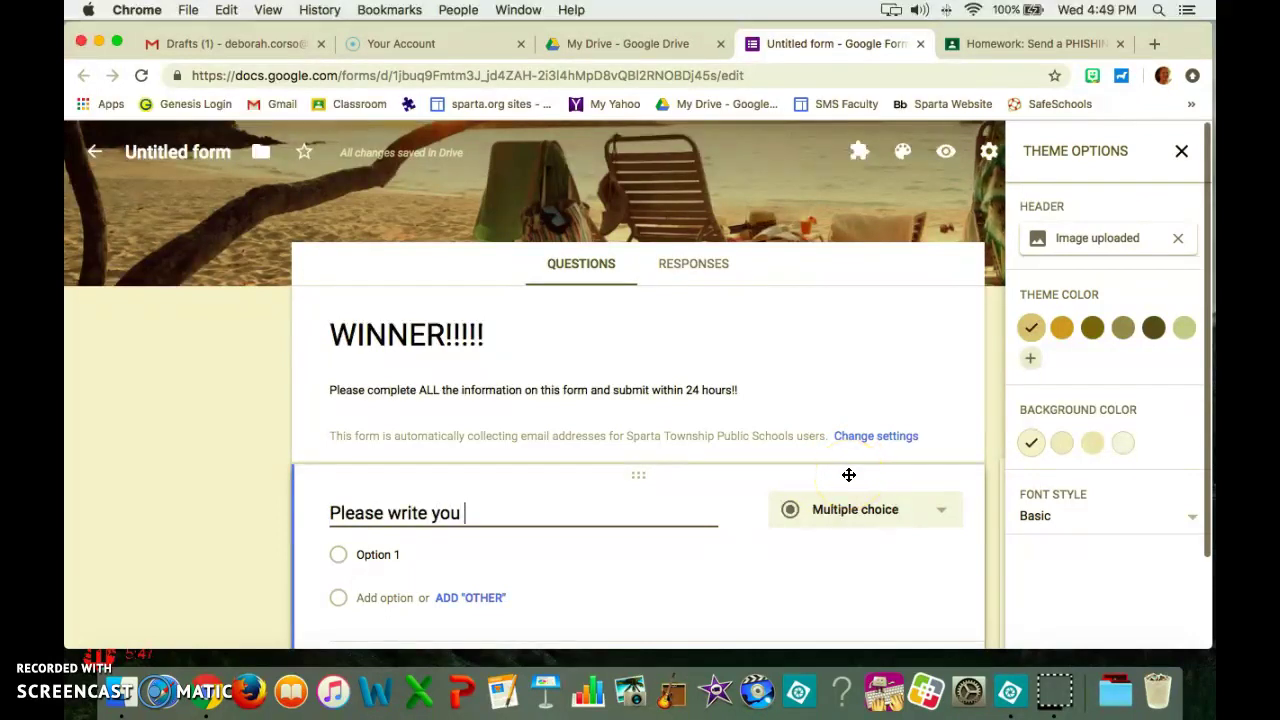
type("rite your full name below.")
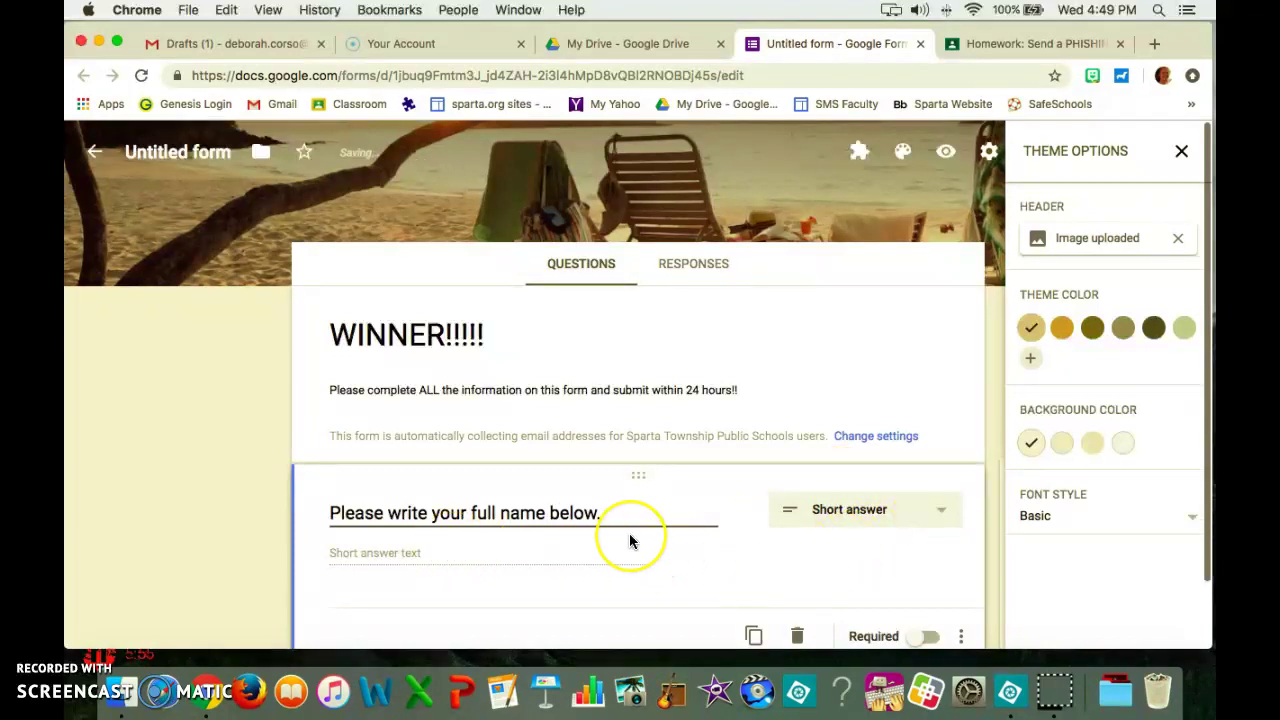
scroll(629, 537, "down", 1)
scroll(629, 540, "down", 1)
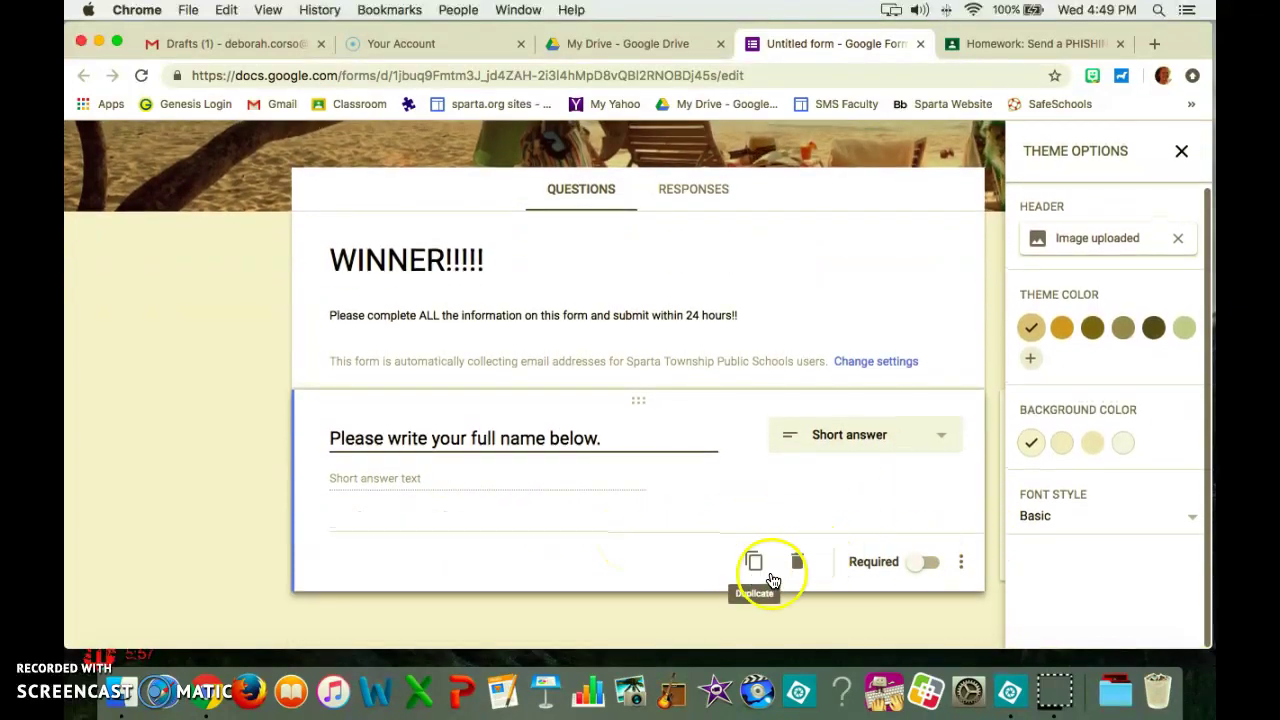
left_click(1181, 151)
scroll(1037, 476, "down", 2)
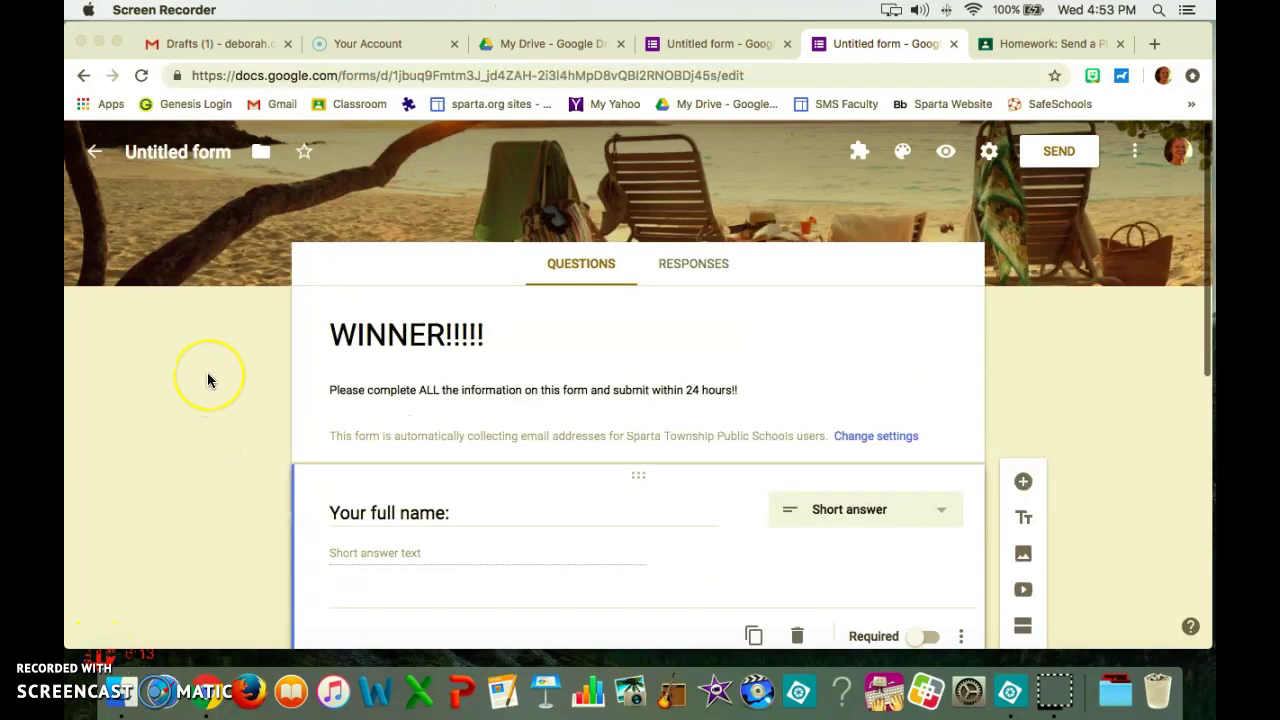
Step: Review the WINNER!!!!! form's full name, SSN, date of birth, bank and driver's license questions
scroll(207, 375, "down", 5)
scroll(207, 375, "down", 2)
scroll(208, 380, "down", 4)
scroll(208, 380, "up", 2)
scroll(208, 380, "up", 4)
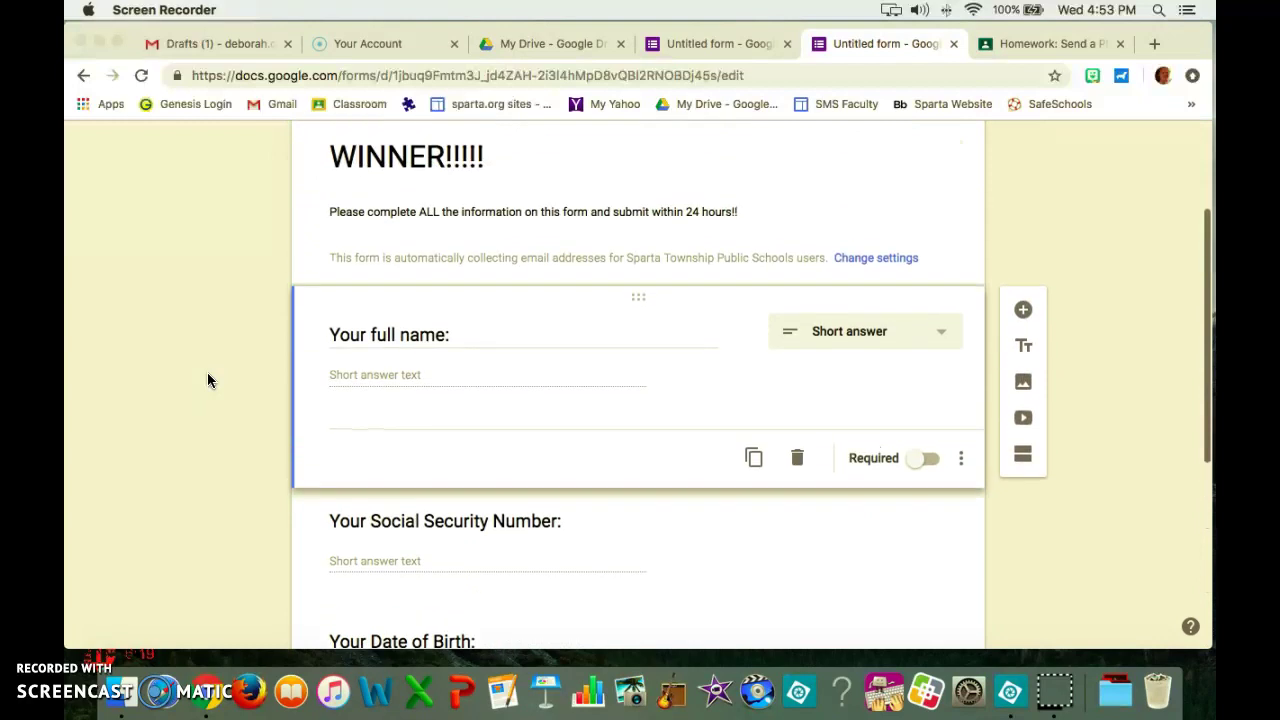
scroll(208, 378, "up", 1)
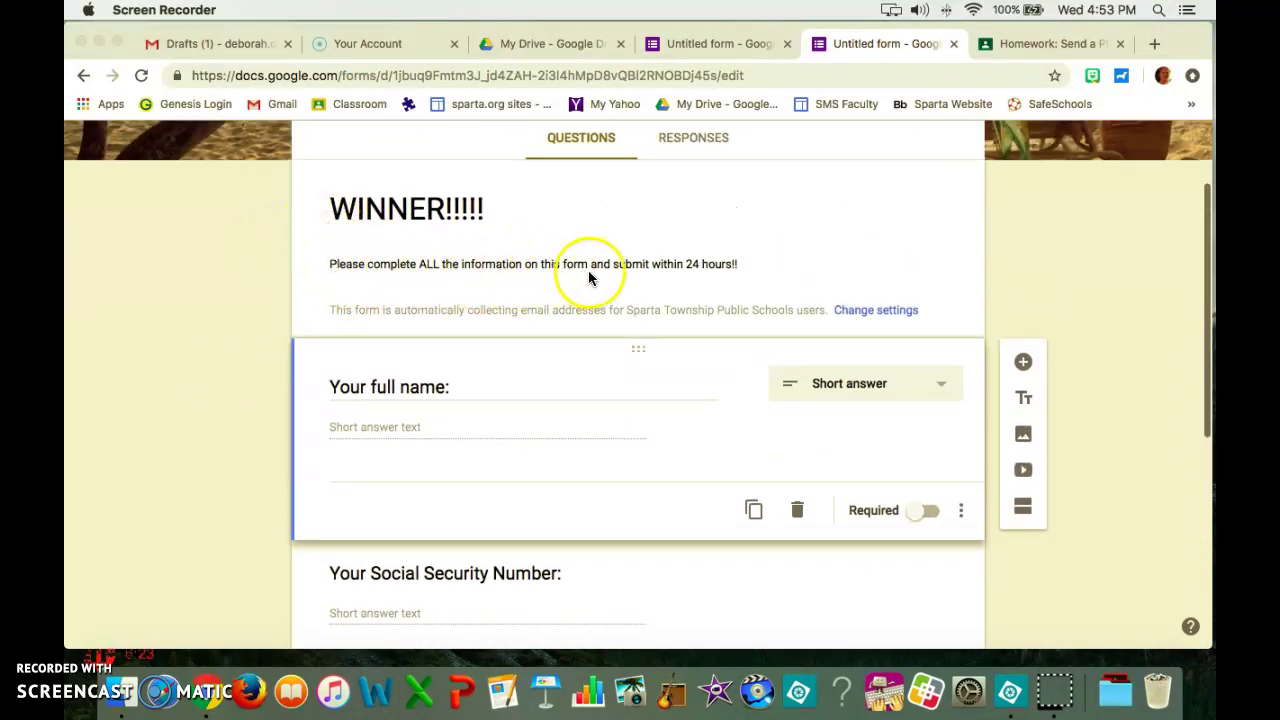
scroll(653, 388, "down", 1)
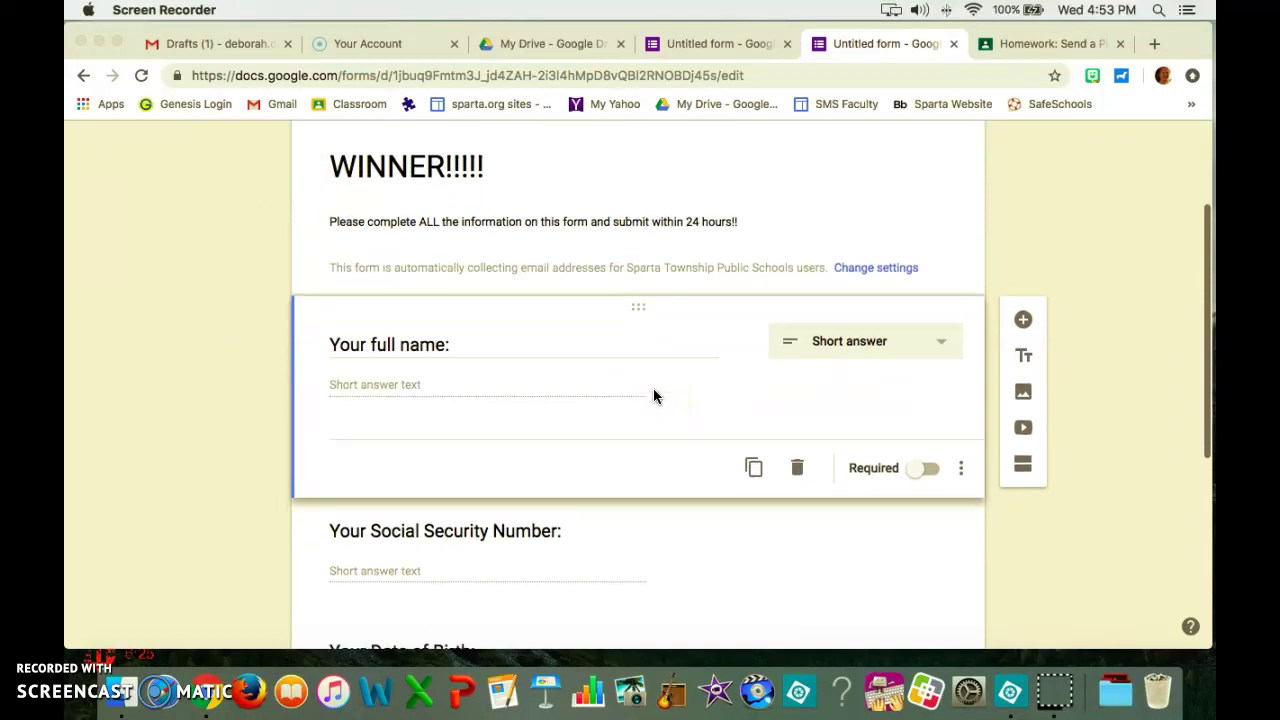
scroll(654, 392, "down", 6)
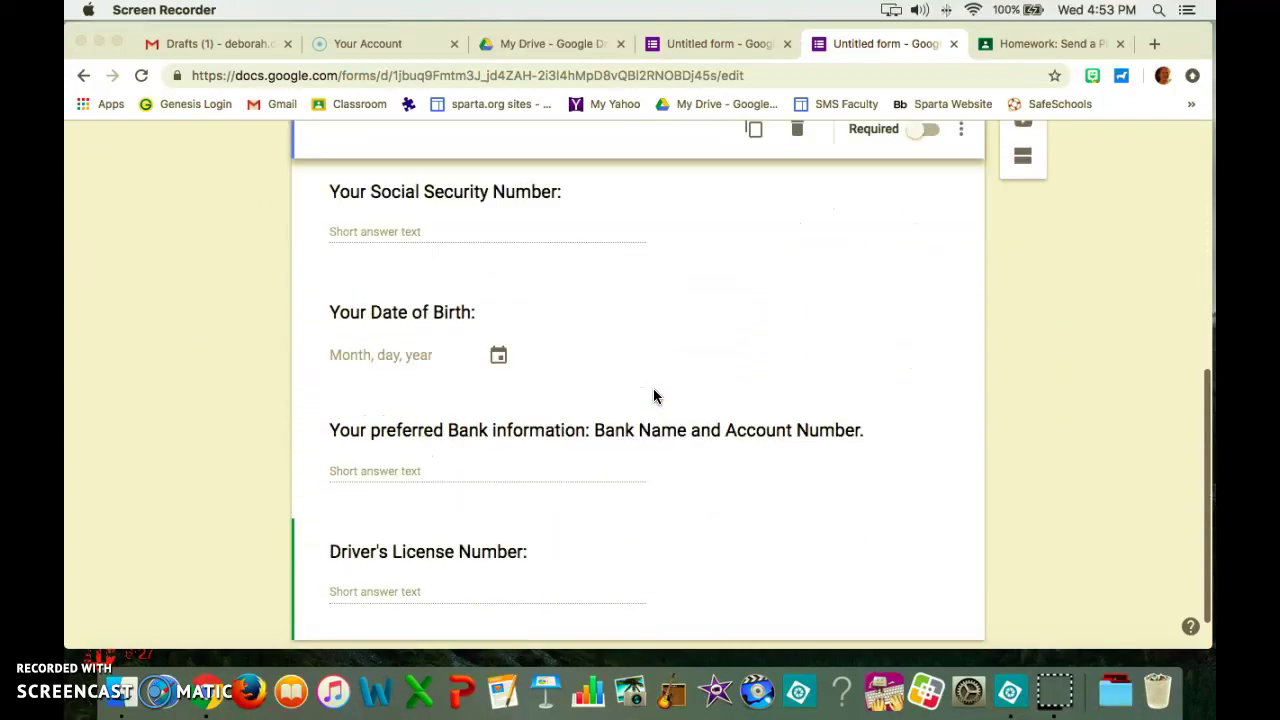
scroll(654, 394, "up", 7)
left_click(778, 353)
scroll(850, 315, "up", 3)
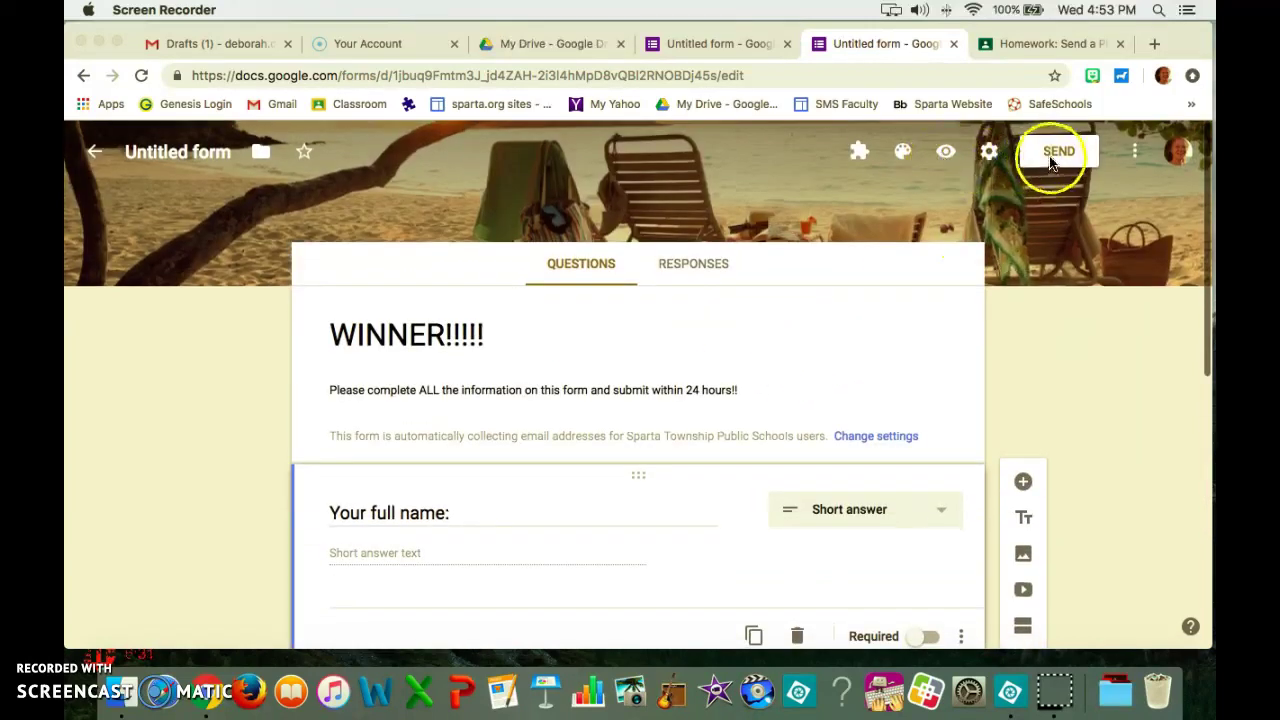
left_click(1045, 150)
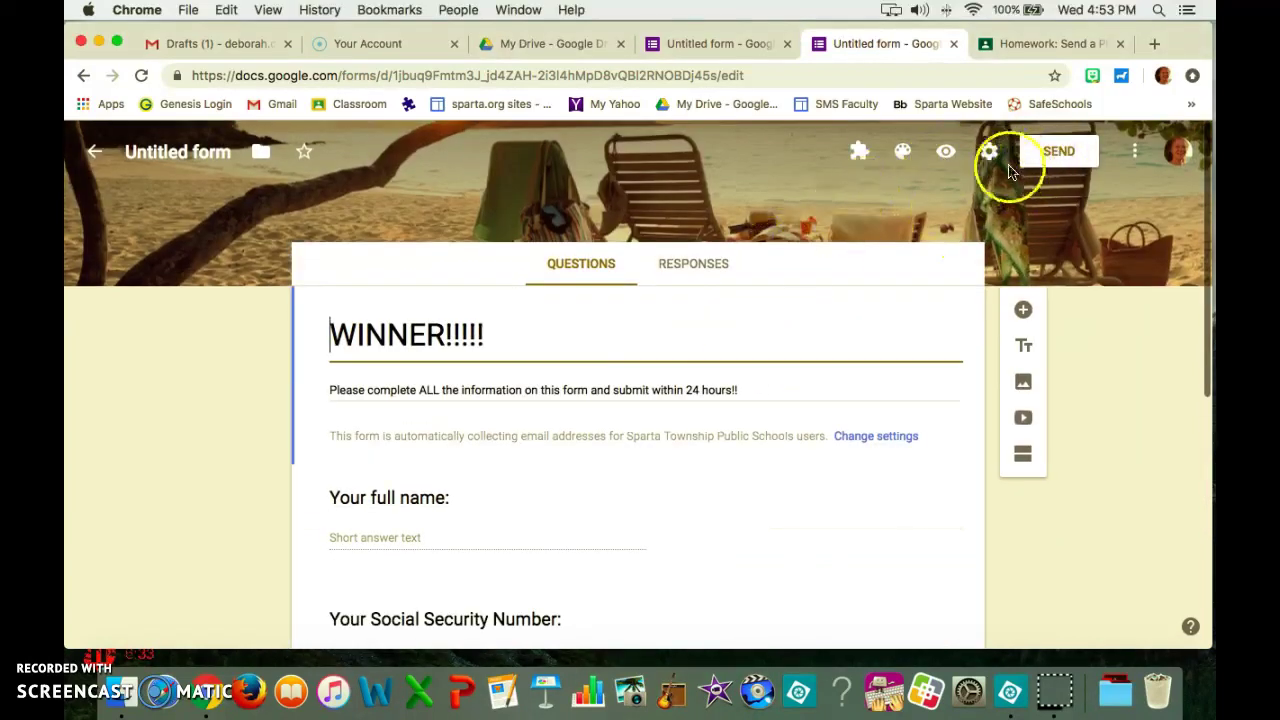
Step: Preview the live WINNER!!!!! respondent page, then return to the 'You won!!!' Gmail draft
left_click(945, 151)
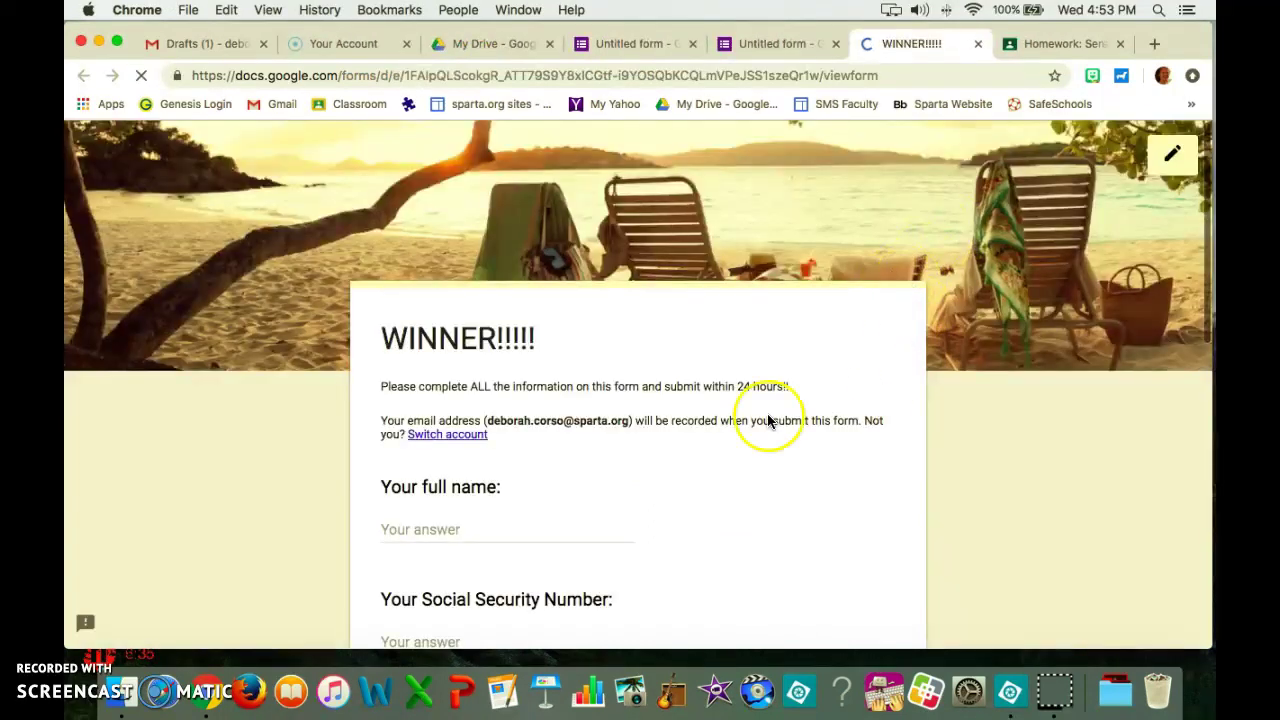
scroll(1084, 468, "down", 3)
scroll(1084, 468, "up", 3)
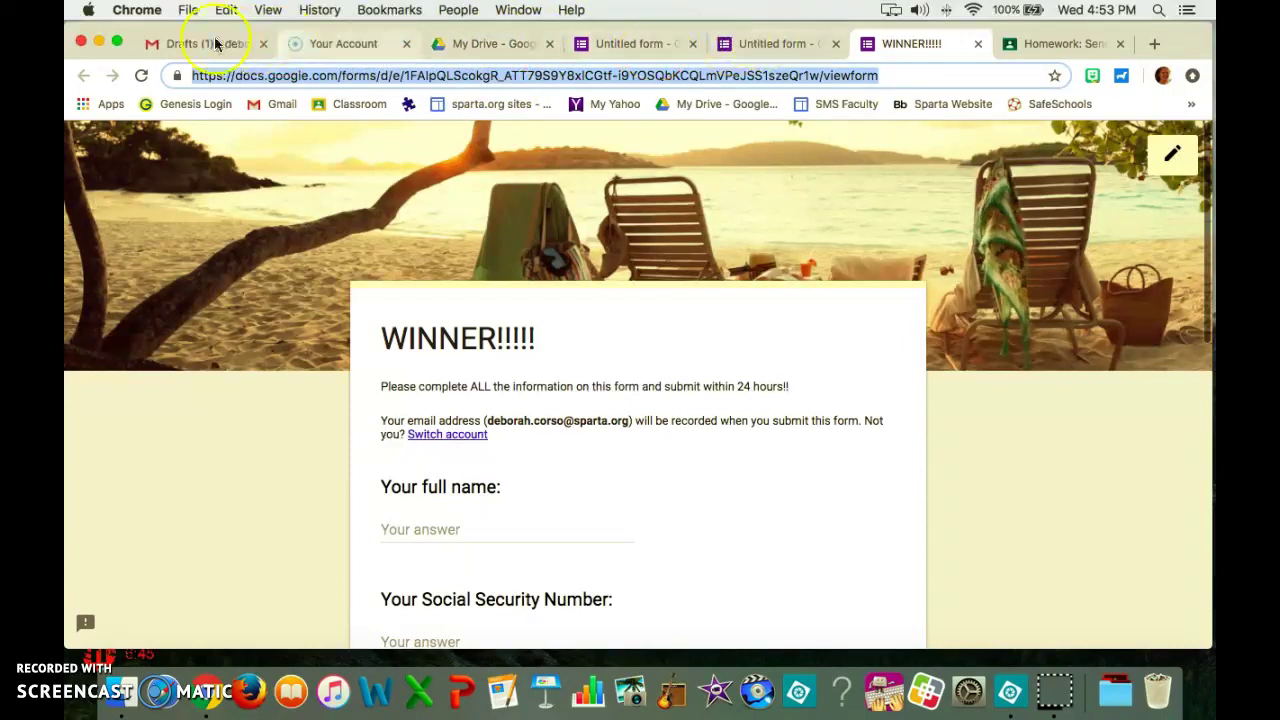
left_click(215, 44)
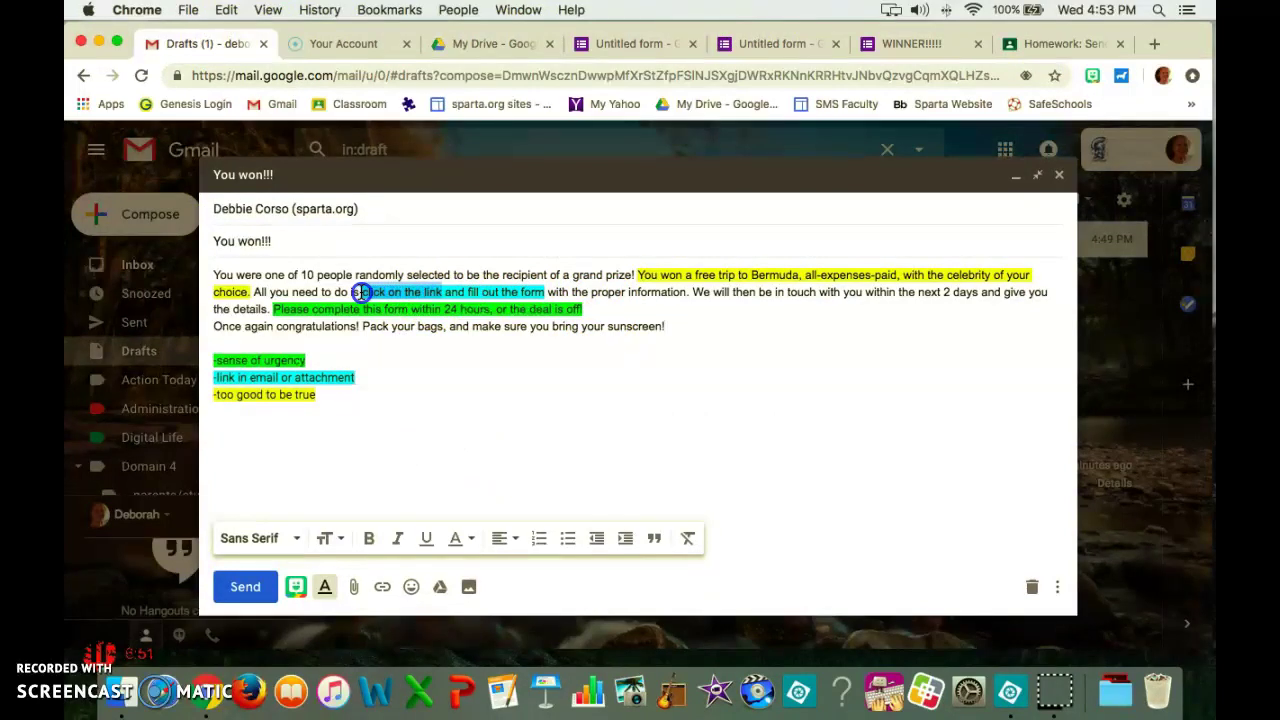
Step: Insert a Drive link to the Untitled form into the highlighted sentence instead of a plain link
left_click(381, 589)
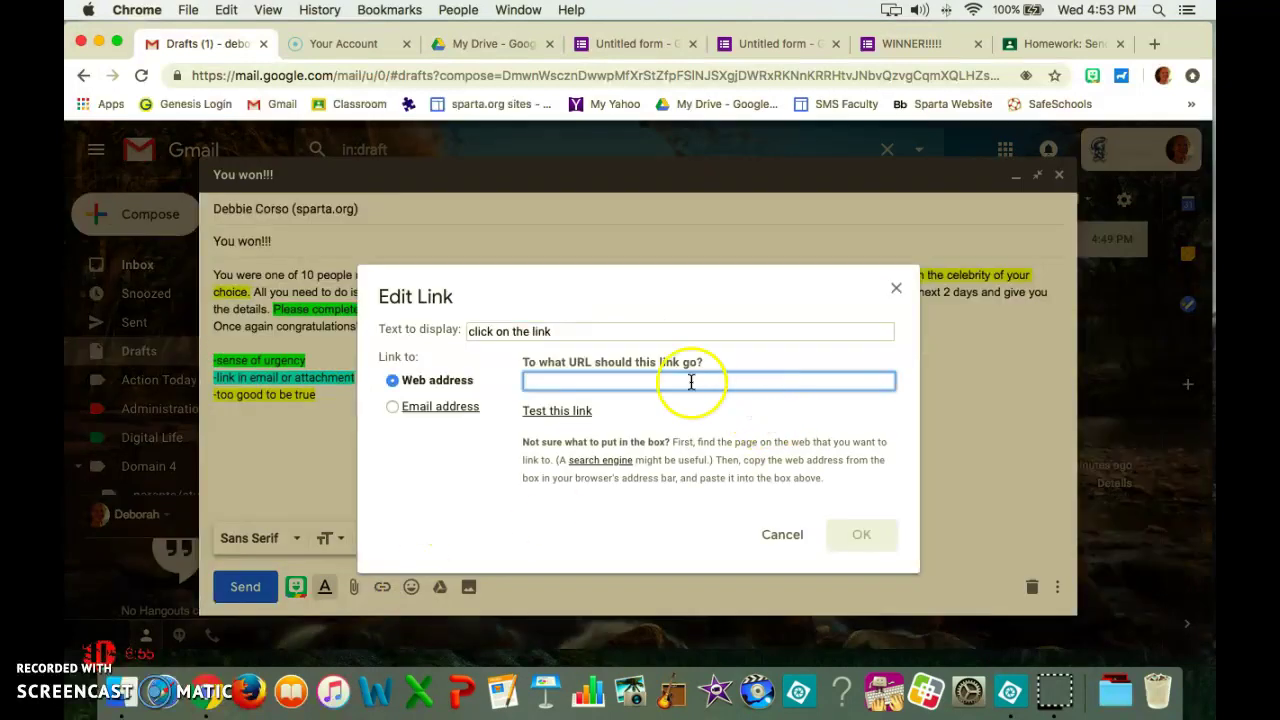
left_click(792, 537)
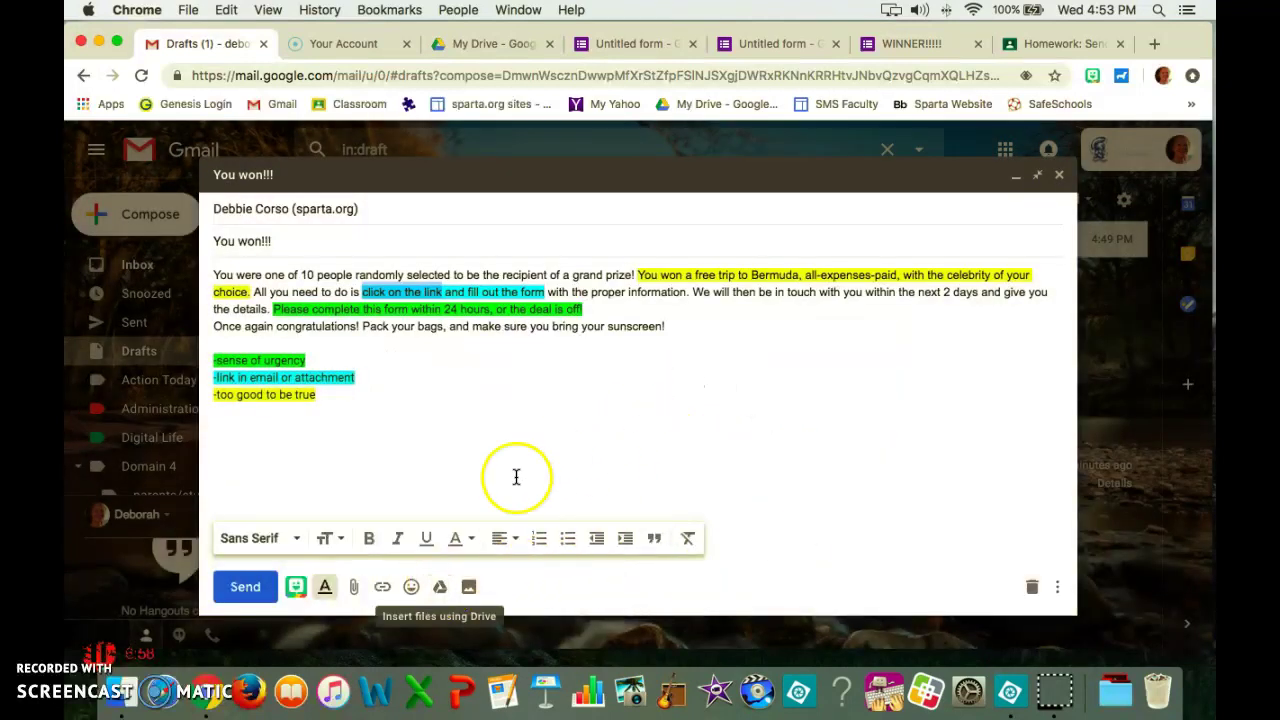
left_click(440, 587)
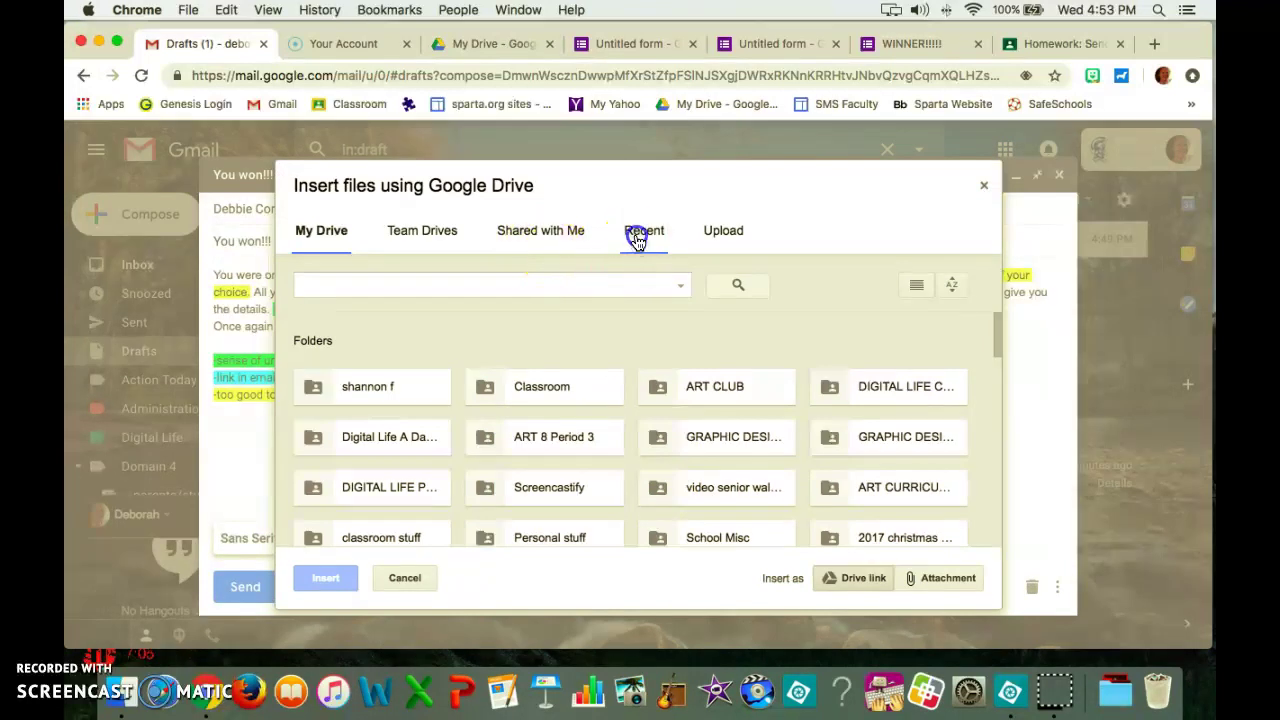
left_click(636, 240)
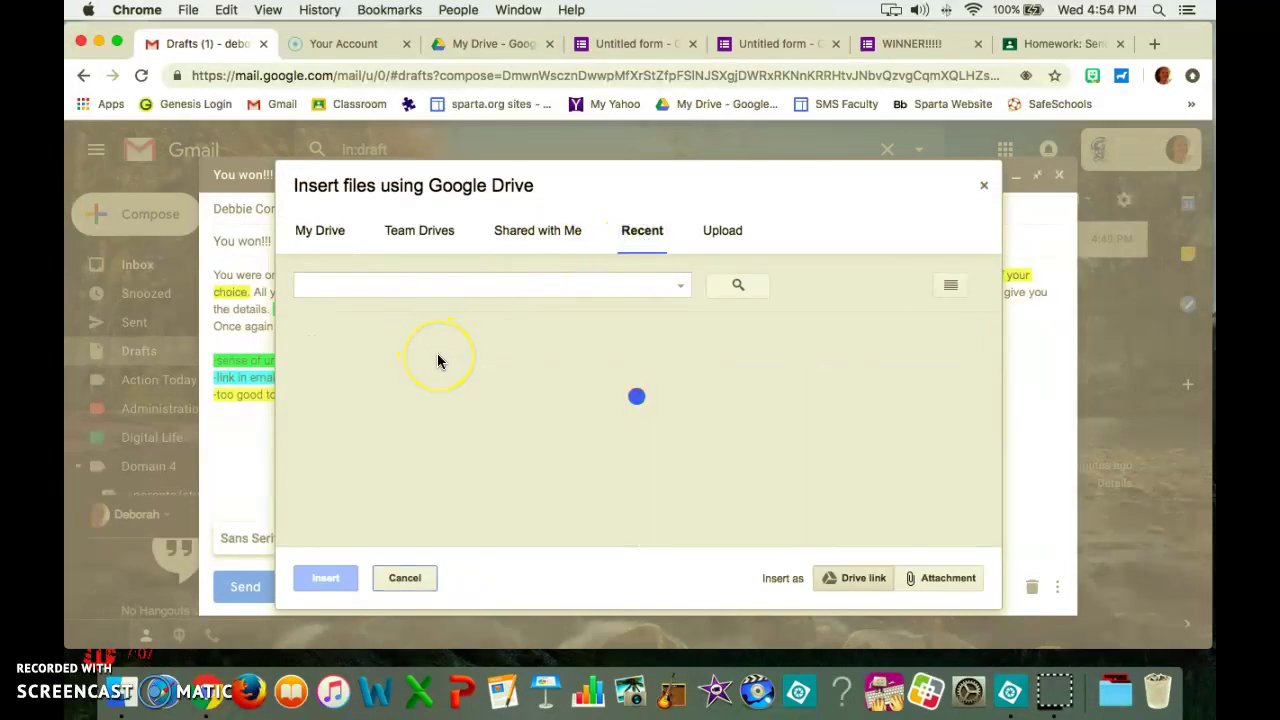
left_click(422, 398)
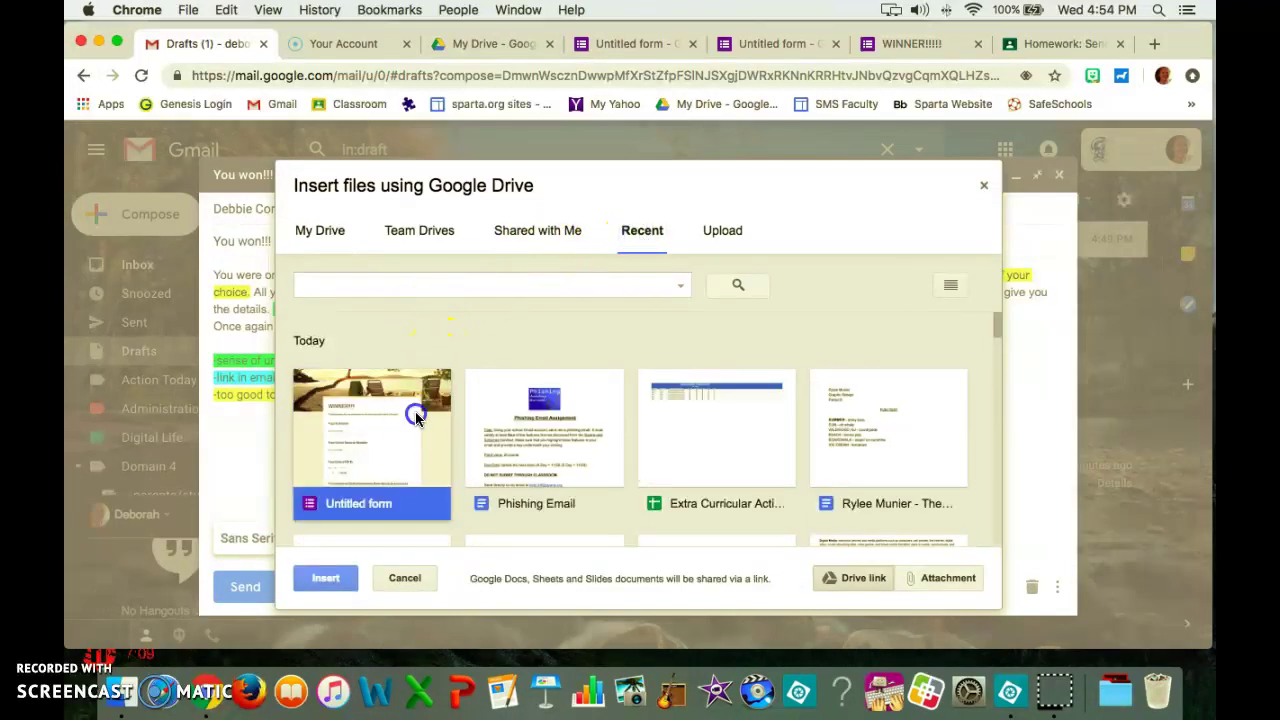
left_click(325, 578)
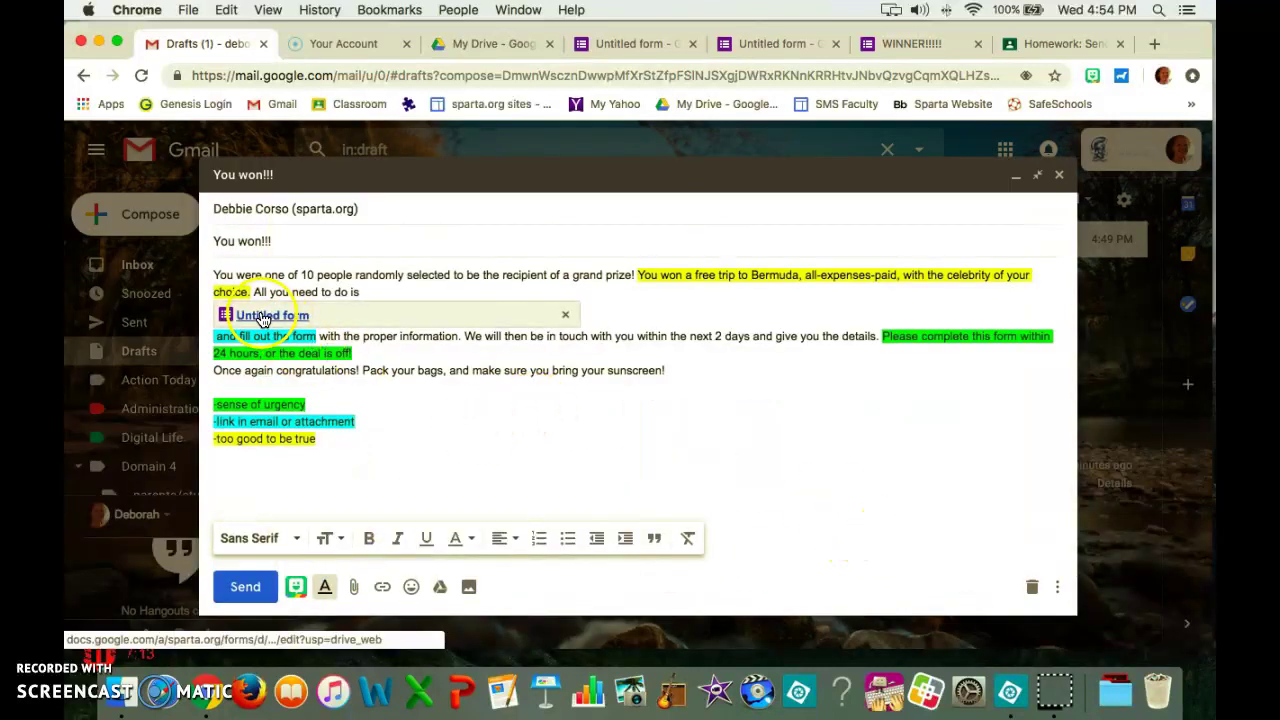
Step: Check the inserted form link, then delete it so the sentence drops the link wording
left_click(295, 317)
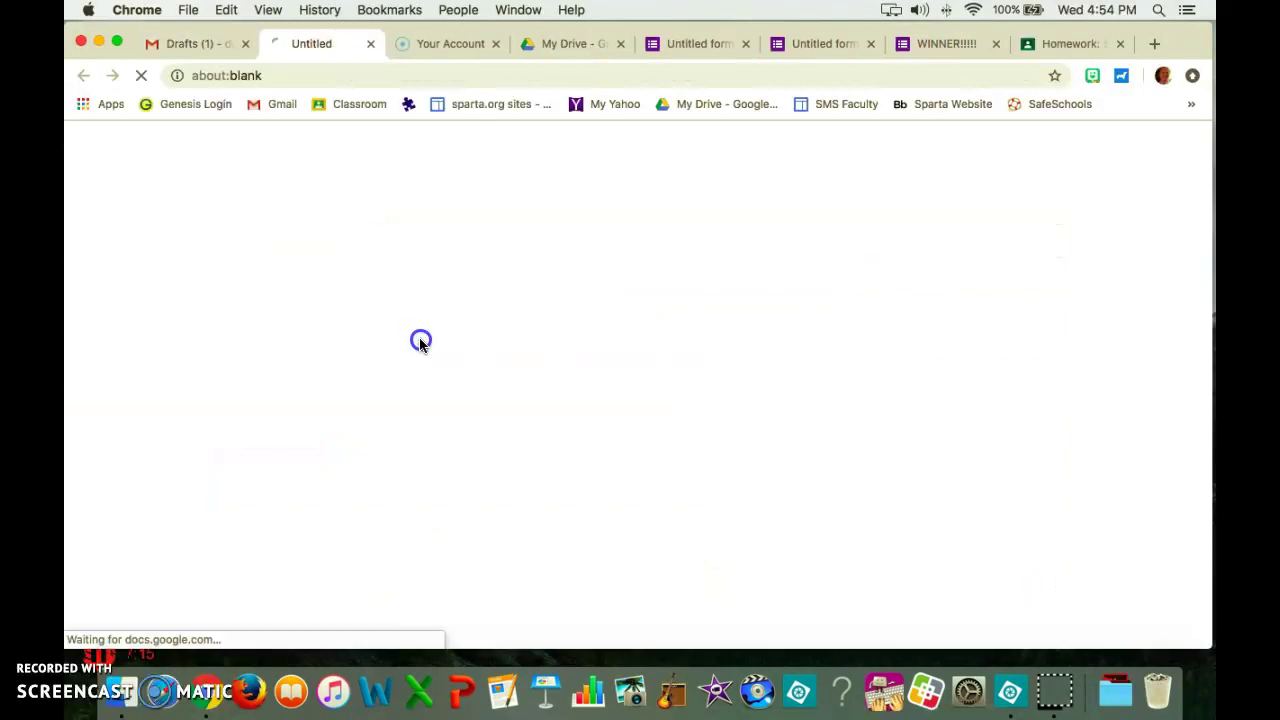
left_click(370, 44)
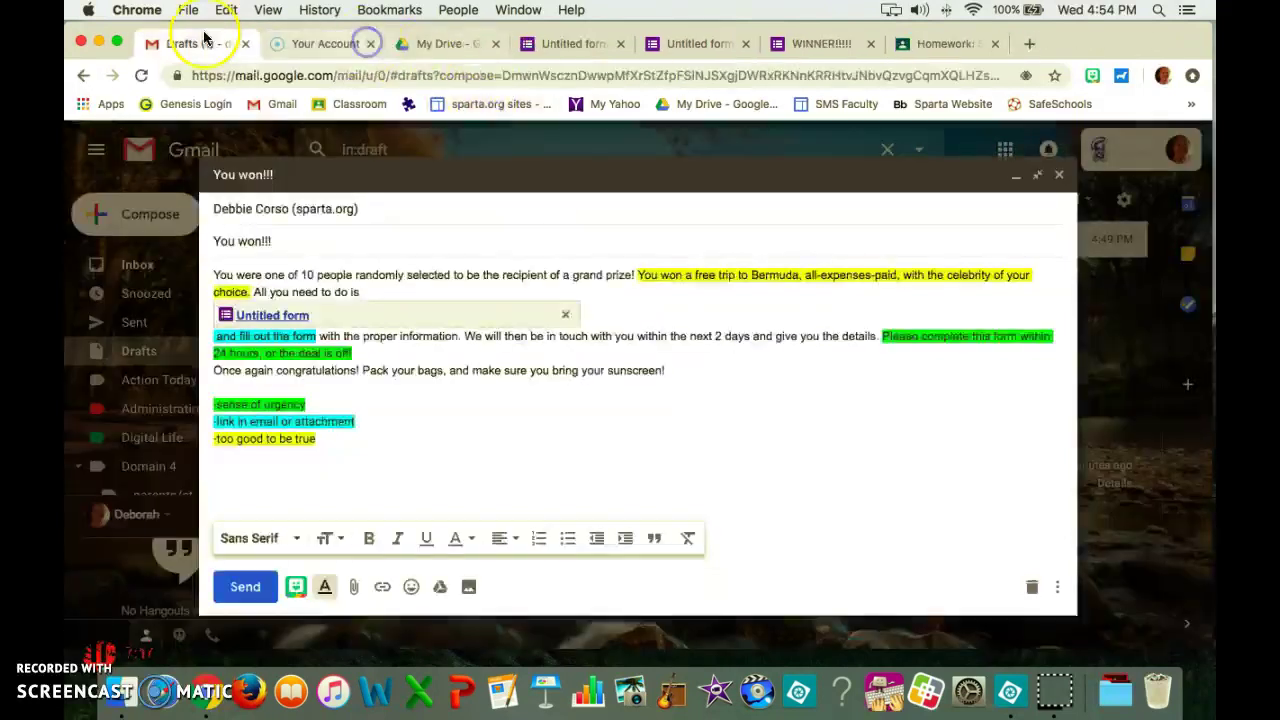
left_click(566, 320)
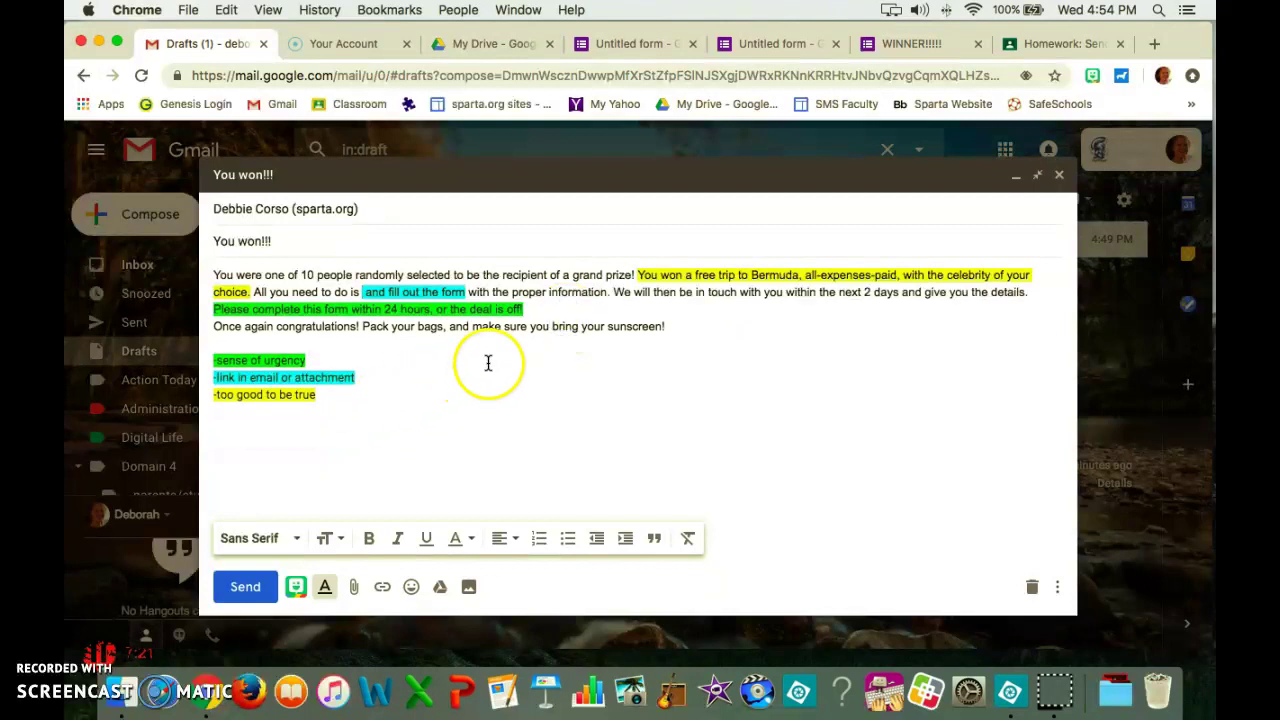
left_click(714, 327)
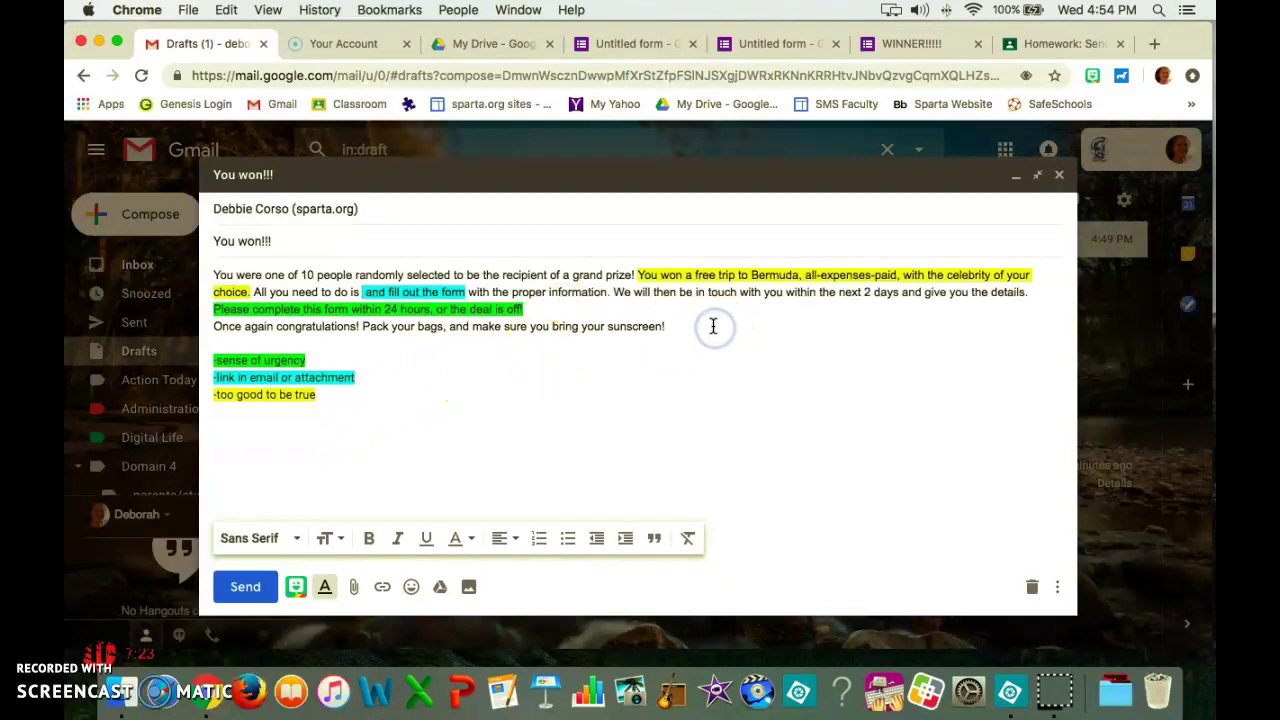
Step: Add the Untitled form as a Drive link on a new line after the sunscreen sentence
key("Return")
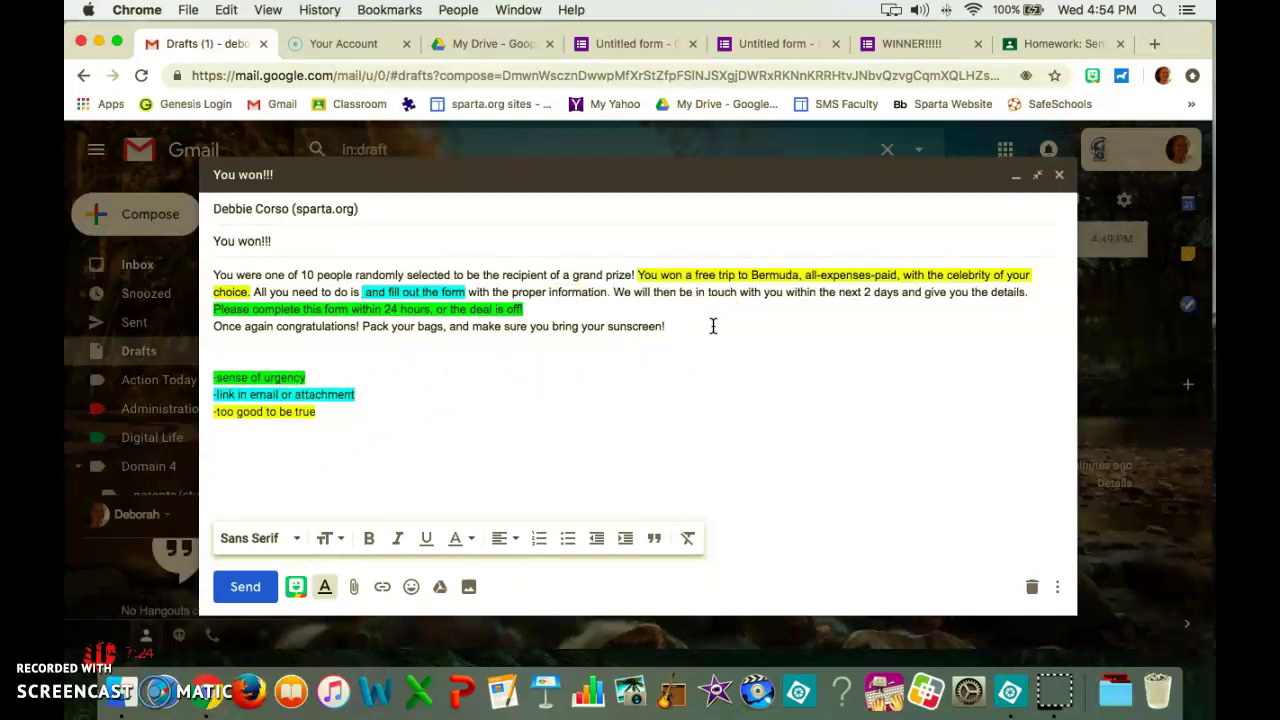
left_click(439, 590)
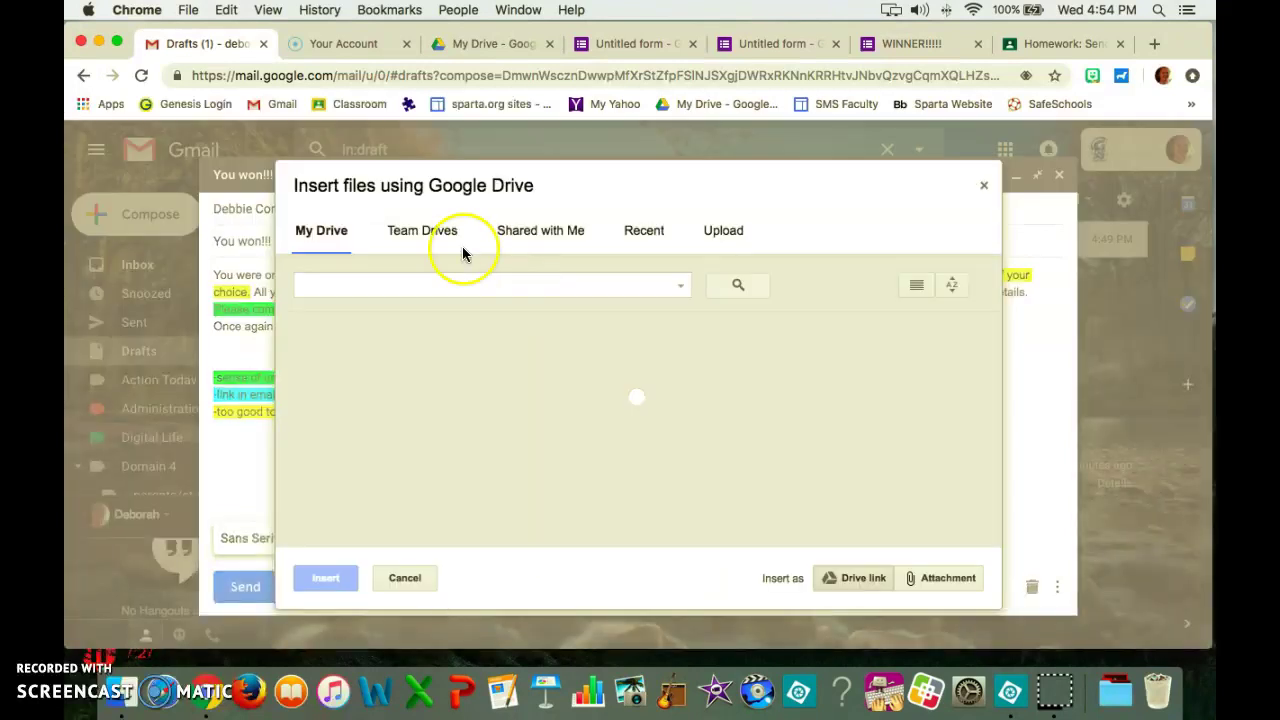
left_click(640, 230)
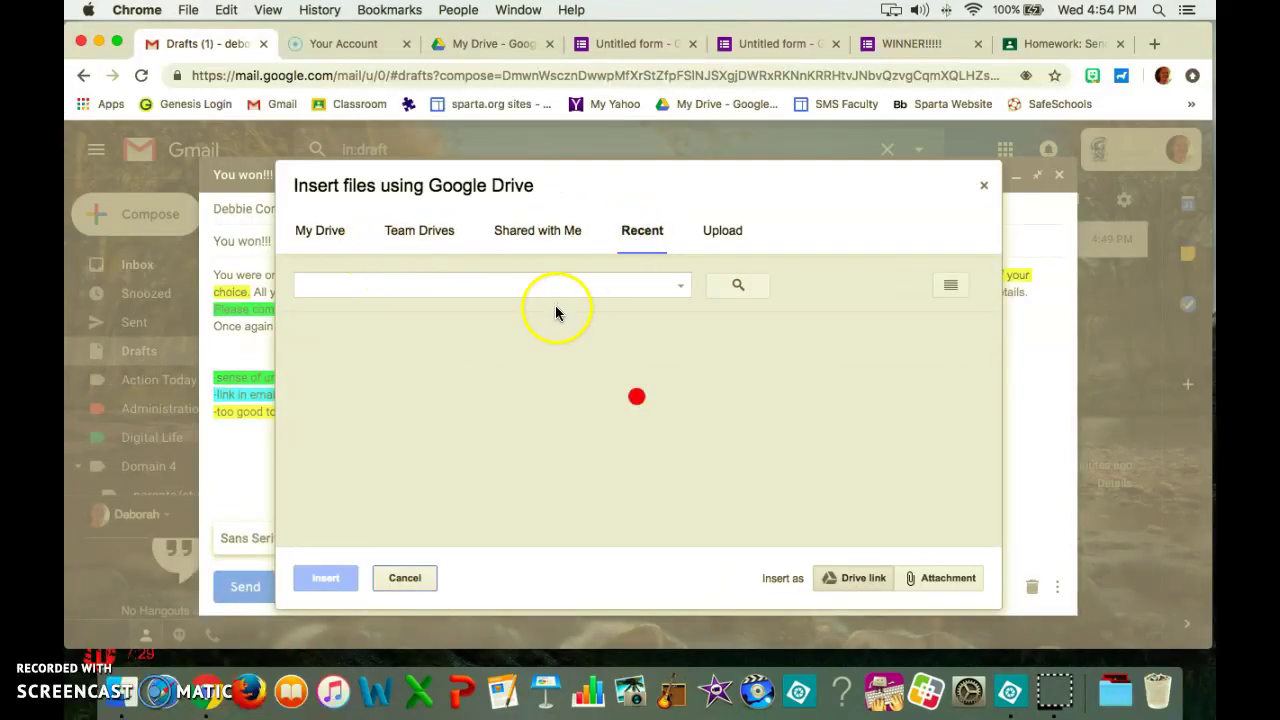
left_click(372, 456)
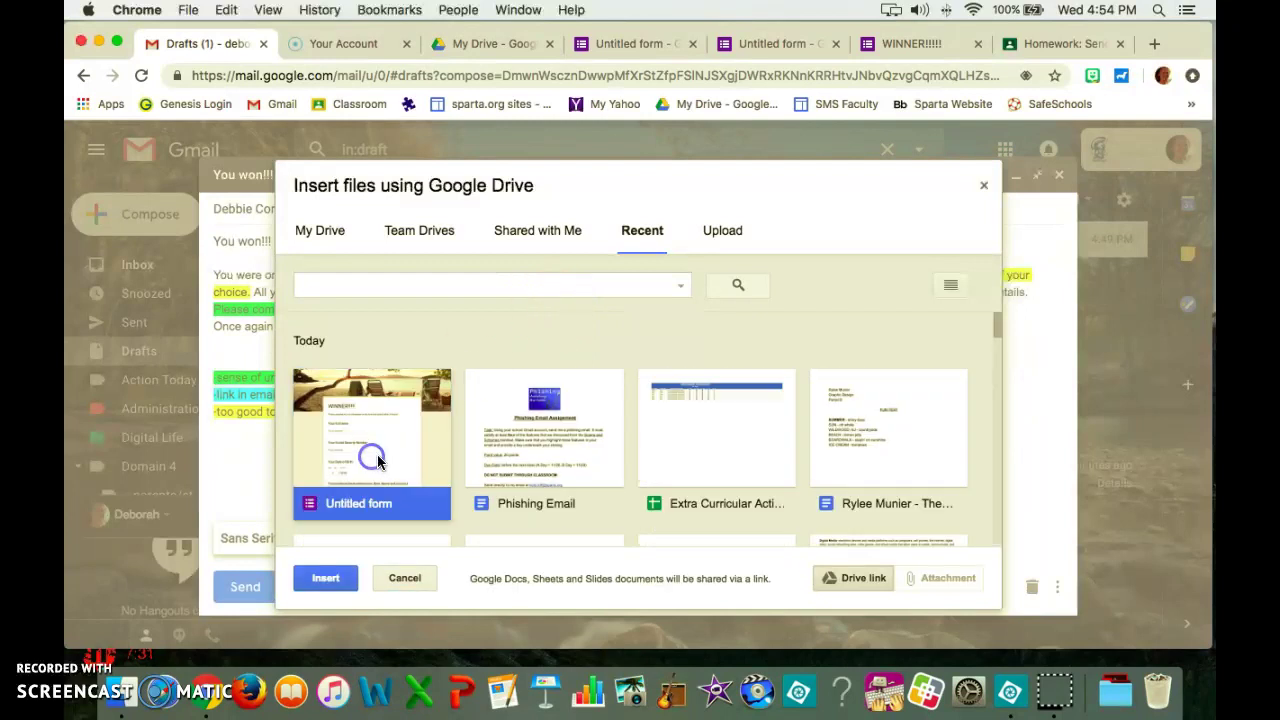
left_click(336, 578)
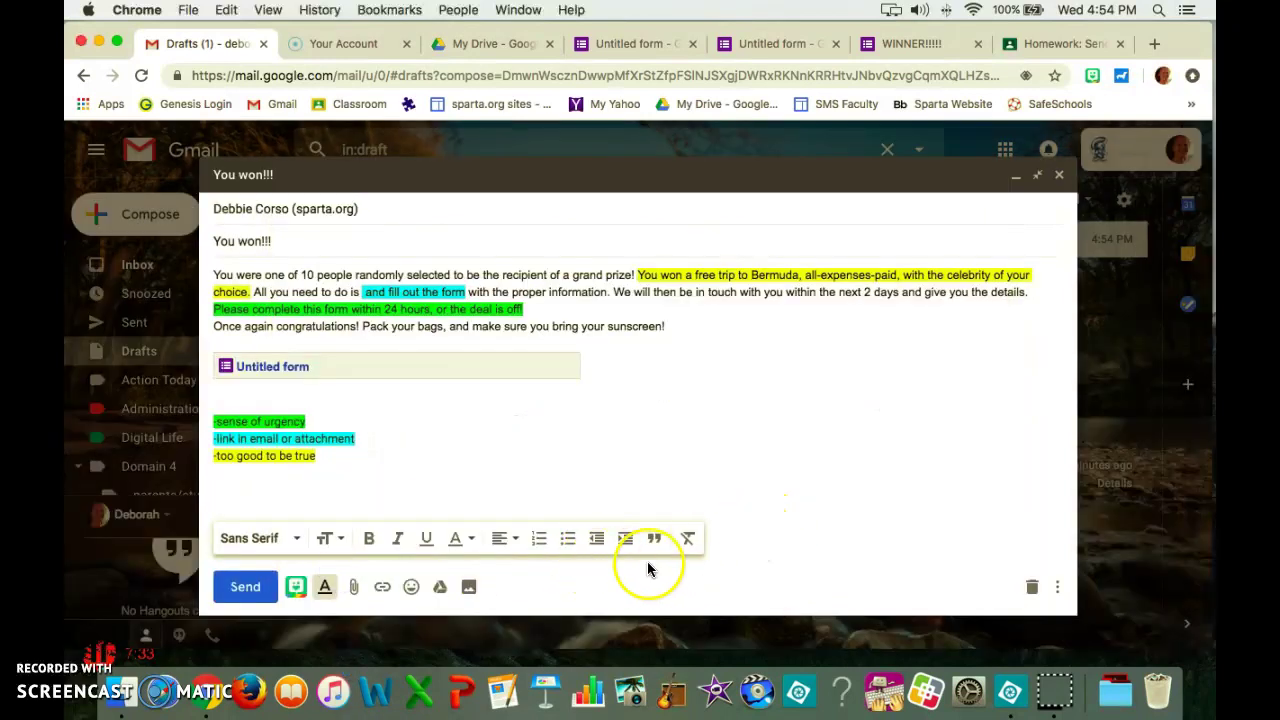